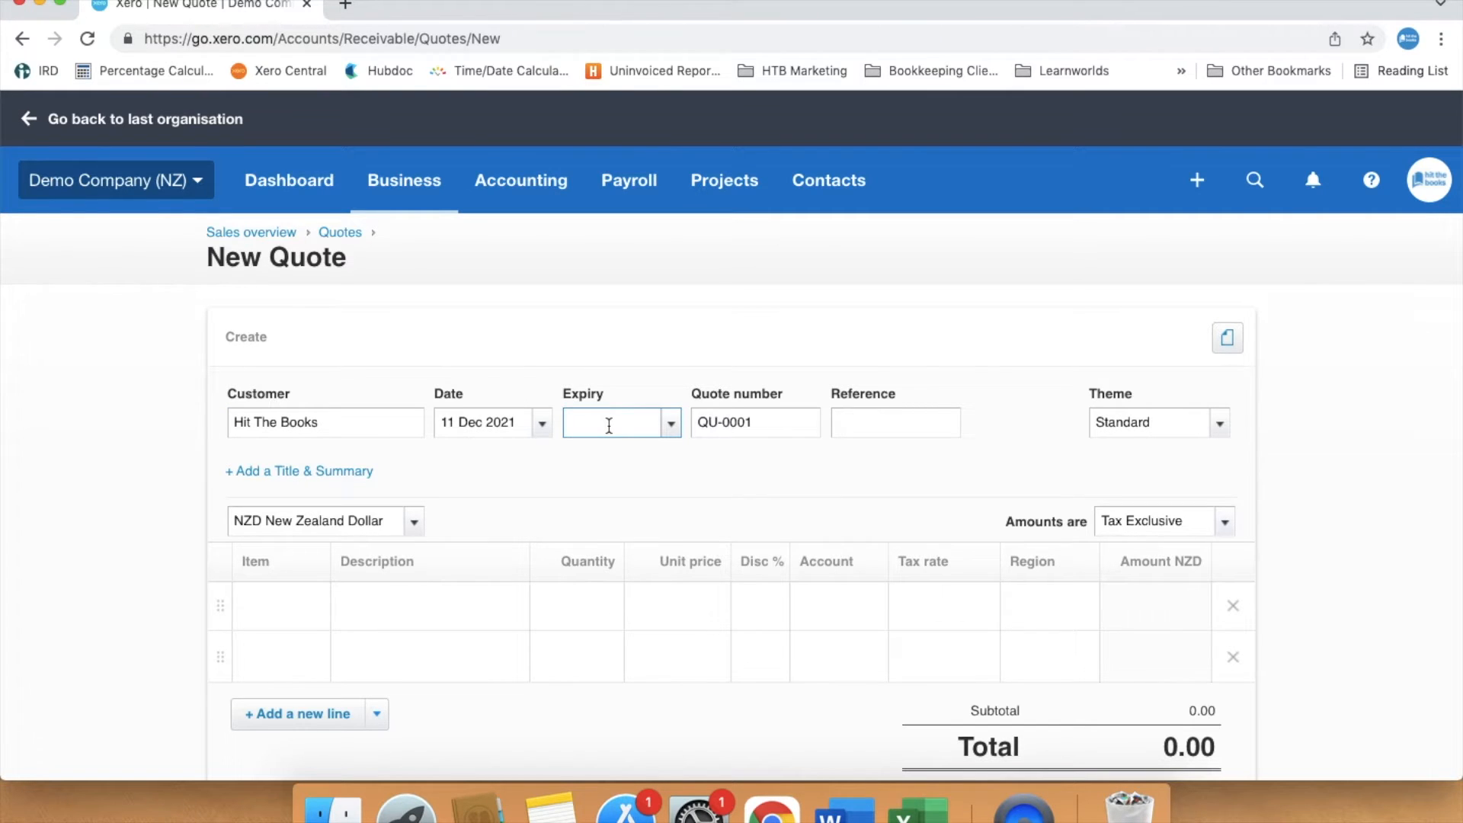
- Set the quote's expiry to 14 days after the date, 25 Dec 2021
{"action": "type", "text": "+14"}
{"action": "left_click", "coordinate": [760, 470]}
- Enter "4000 bits and bobs" as the description of the first line item
{"action": "left_click", "coordinate": [476, 612]}
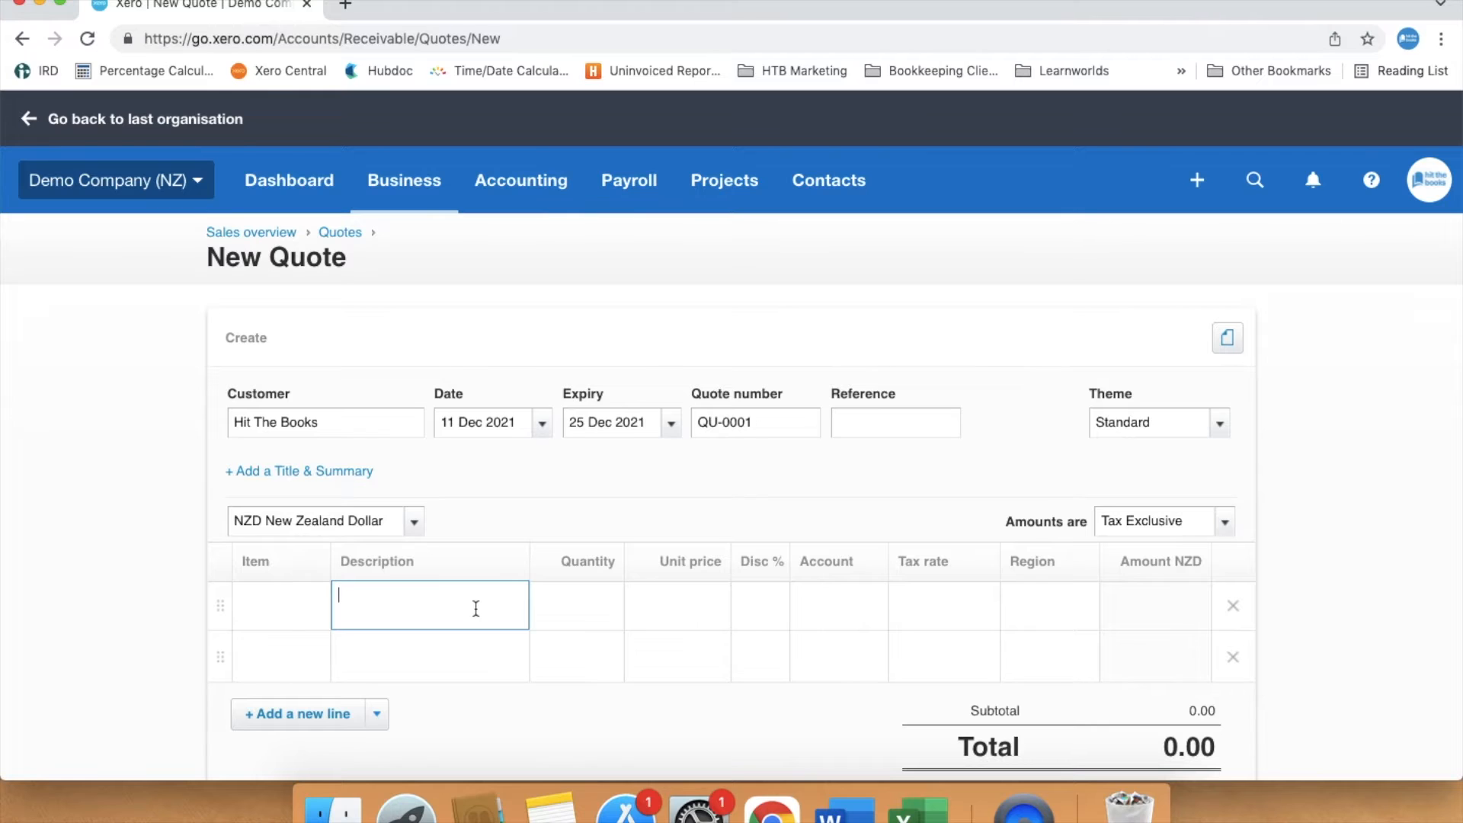
{"action": "type", "text": "4000 bits and bobs"}
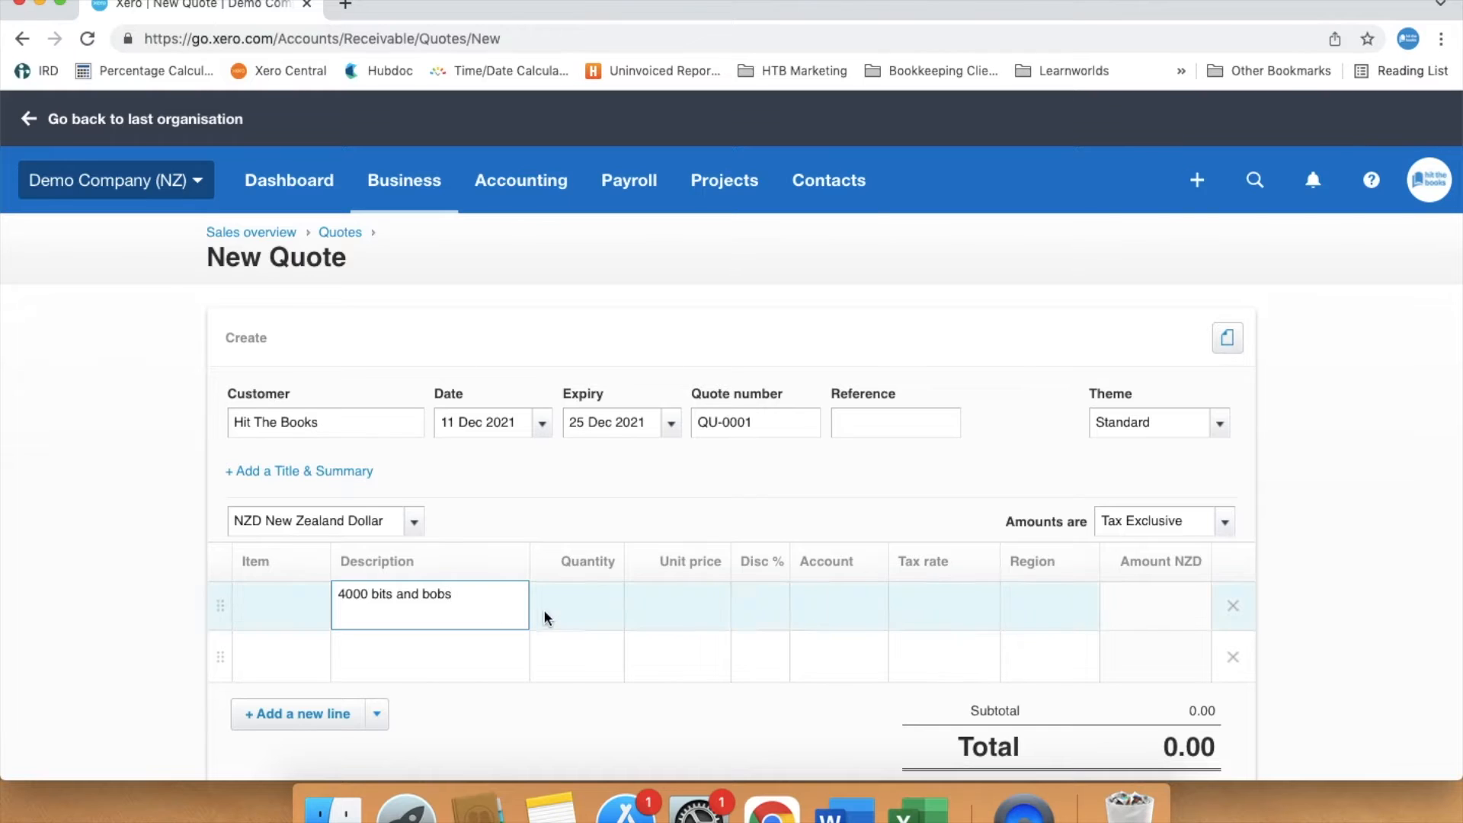
- Set the first line's quantity to 4000 and unit price to 0.02
{"action": "left_click", "coordinate": [564, 614]}
{"action": "type", "text": "4000"}
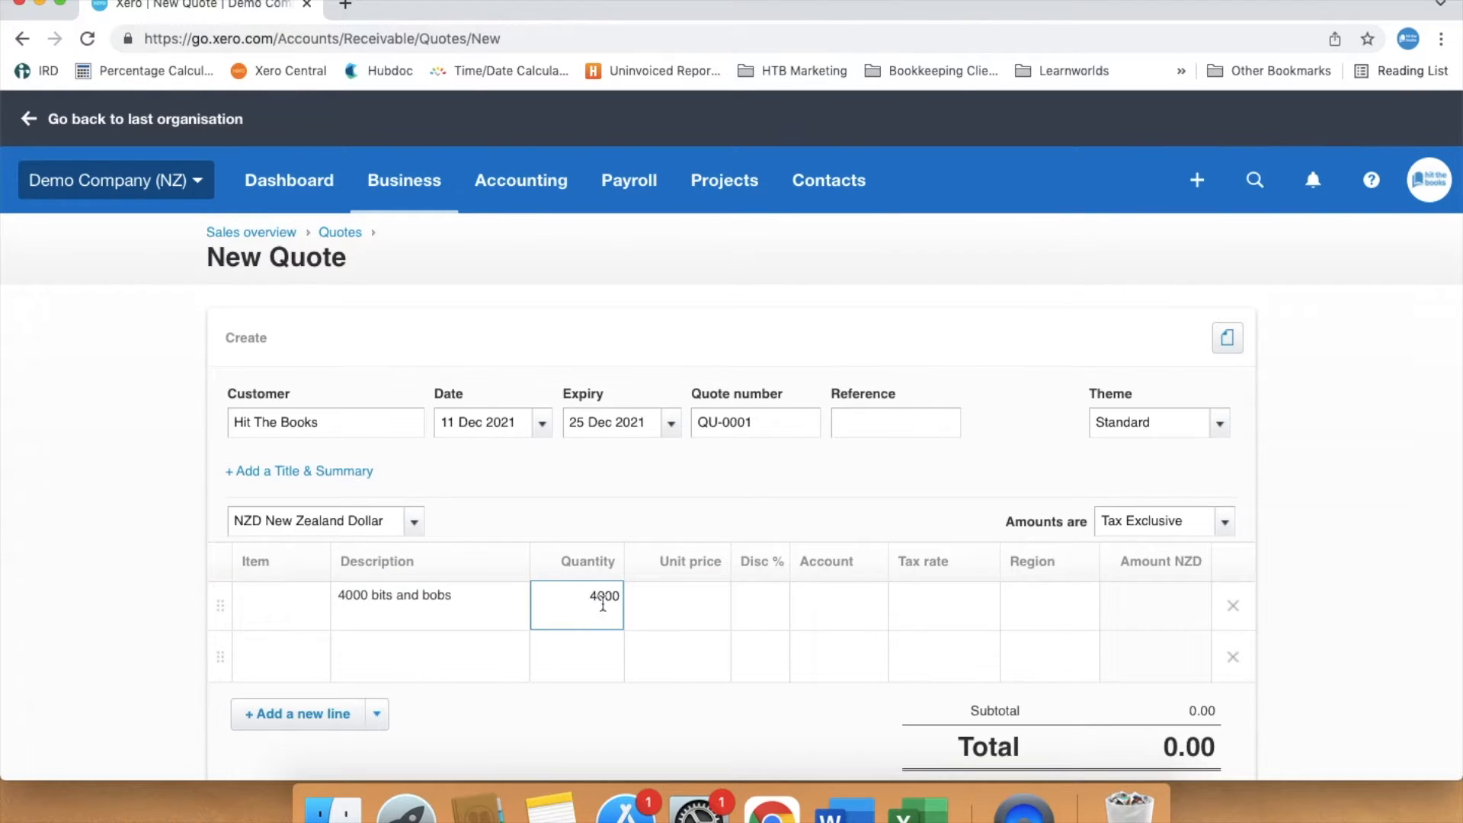
{"action": "left_click", "coordinate": [669, 601]}
{"action": "type", "text": "0"}
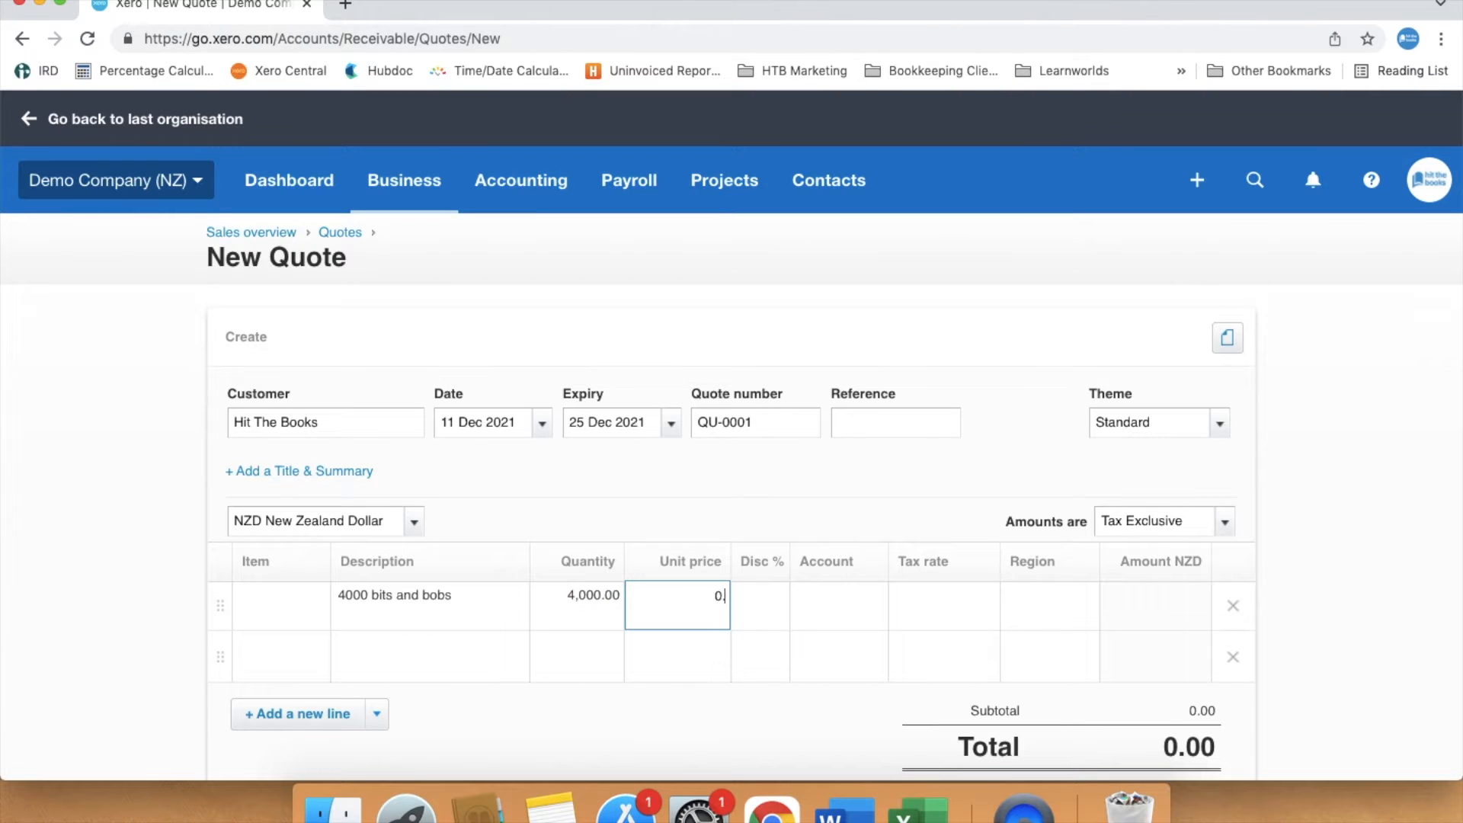
{"action": "type", "text": ".02"}
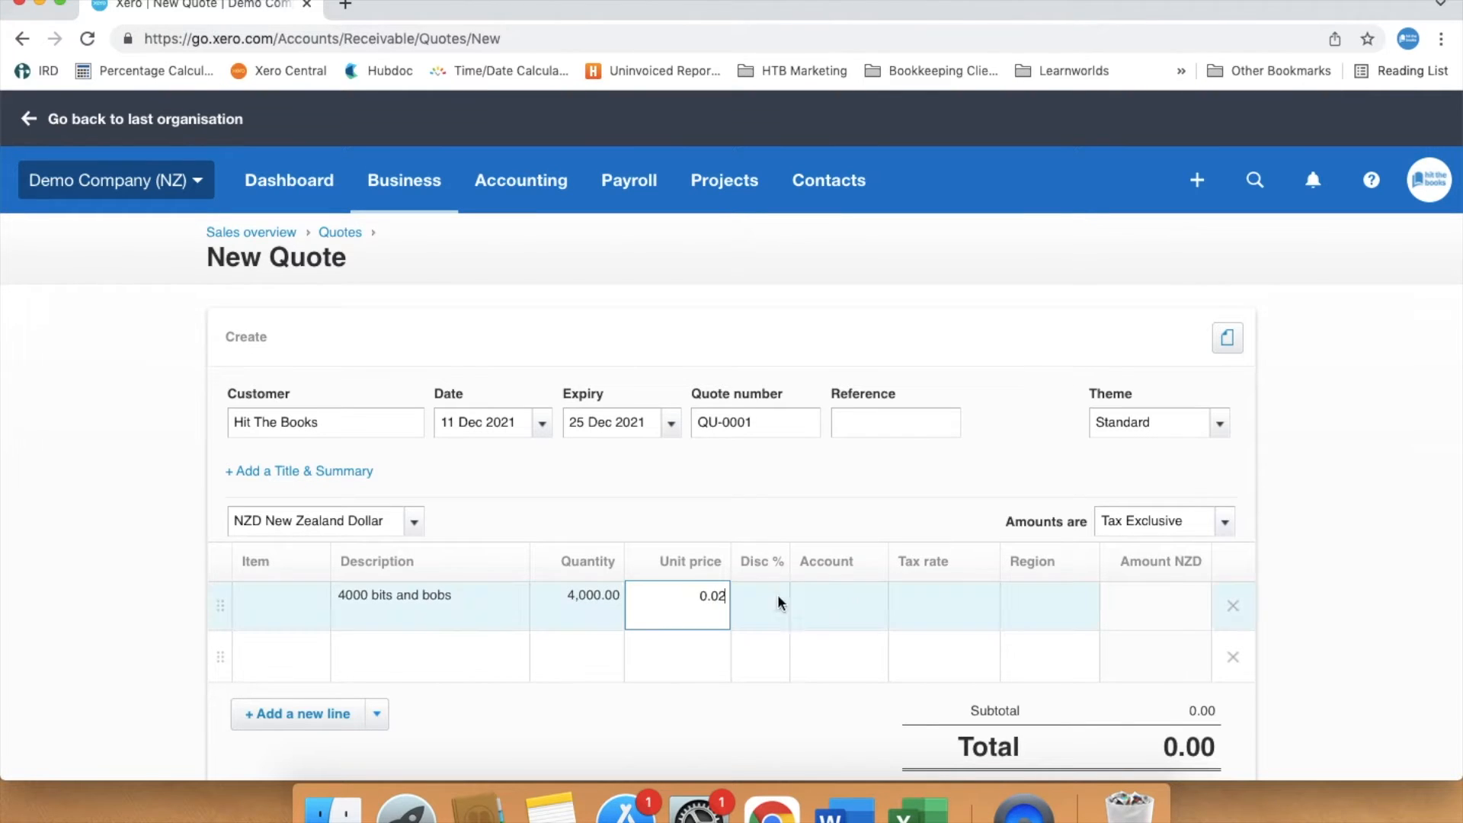
- Assign the first line to the 200 - Sales account
{"action": "left_click", "coordinate": [843, 591]}
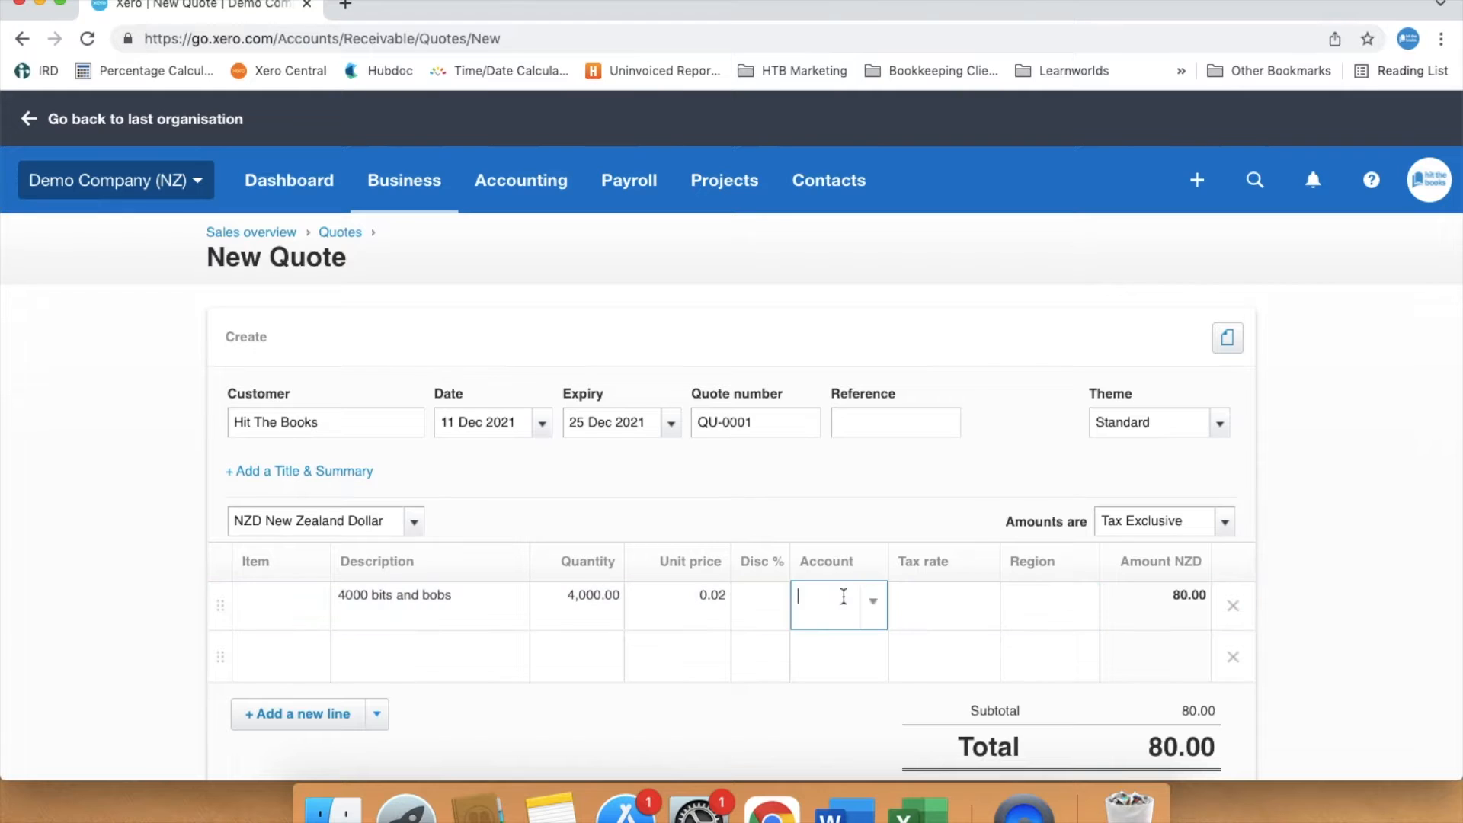
{"action": "type", "text": "sales"}
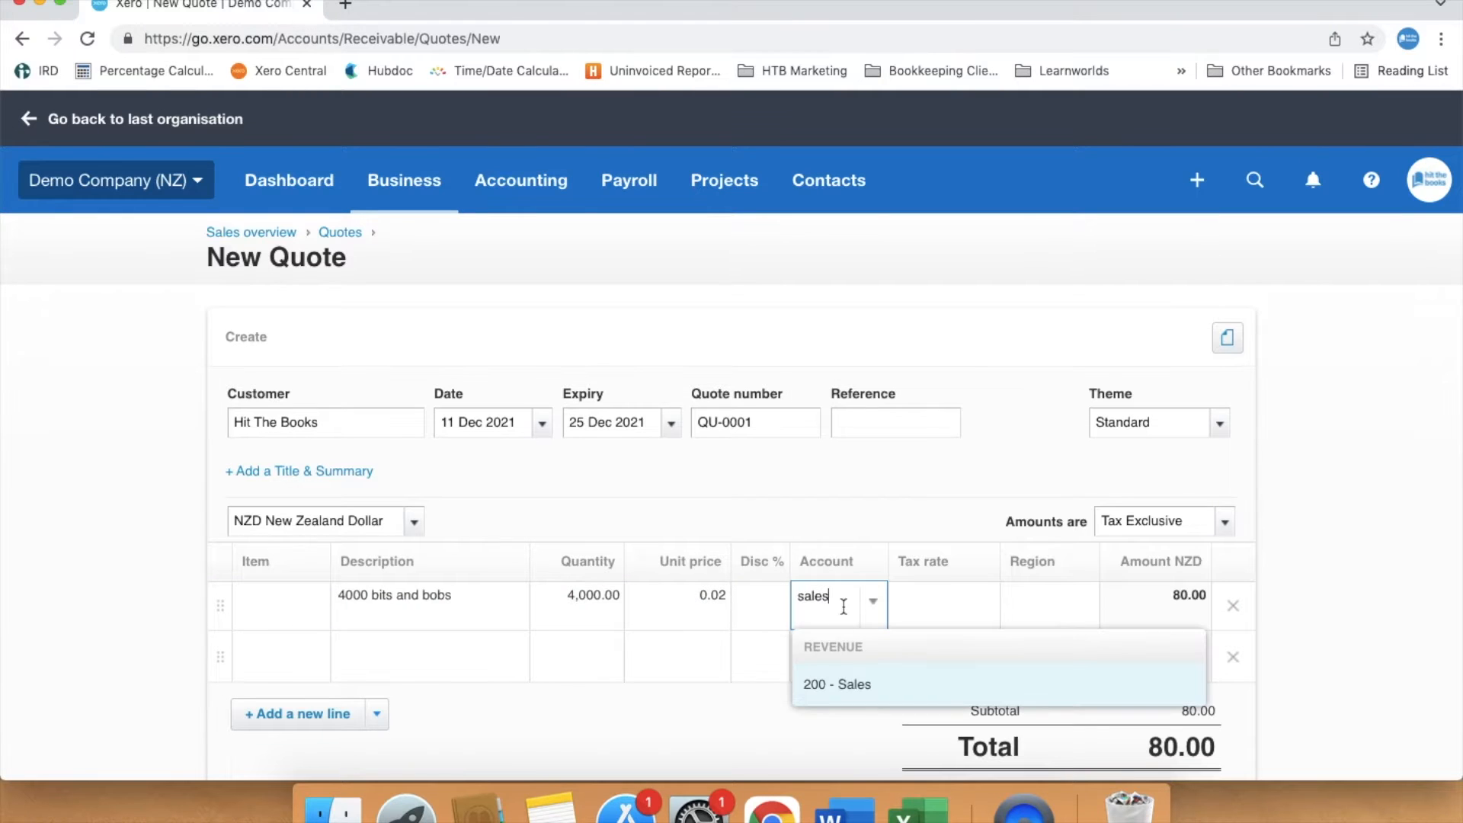
{"action": "left_click", "coordinate": [837, 682]}
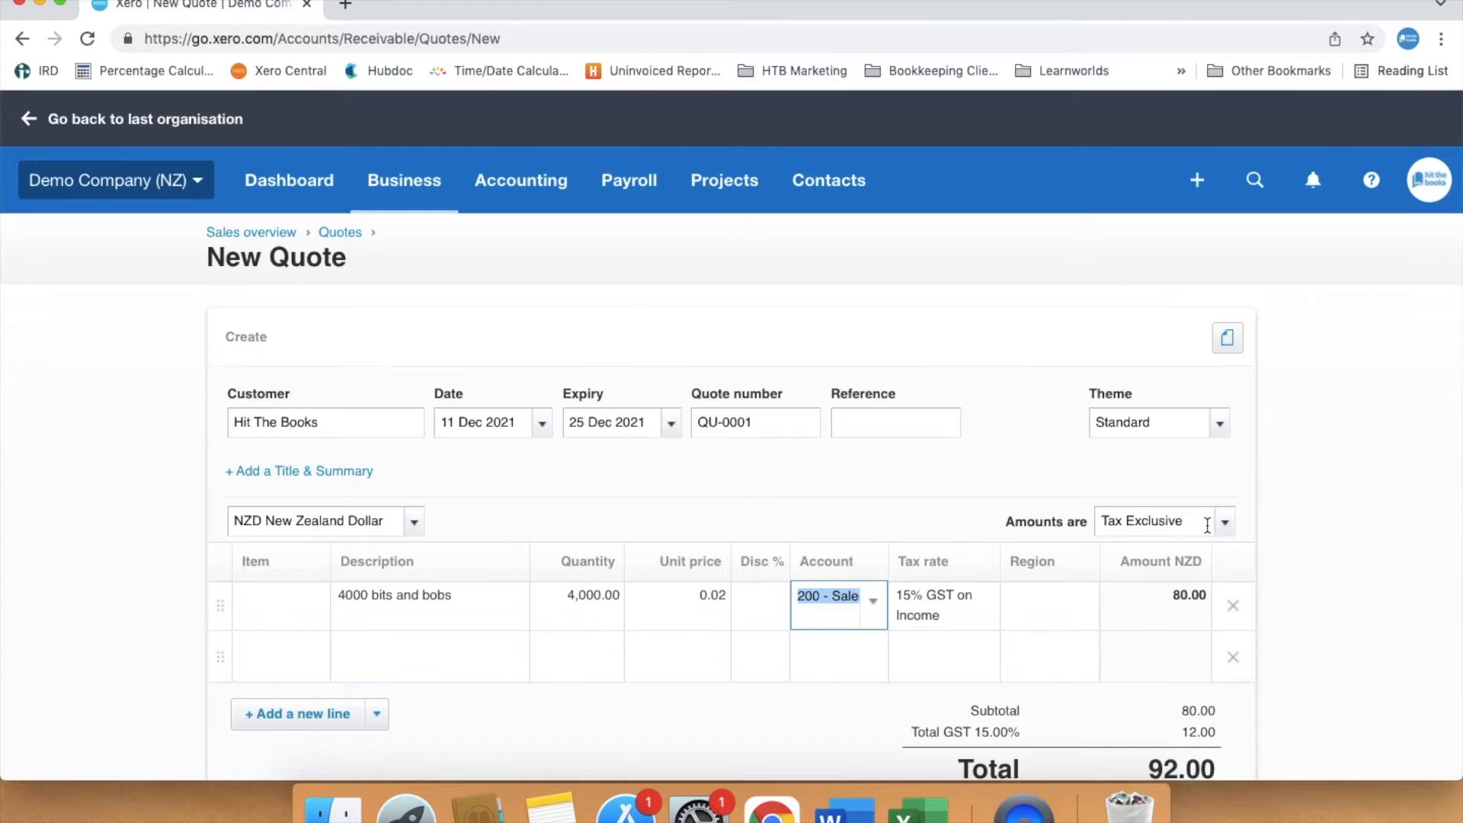
- Add a second line item described as "Freight" with quantity 1
{"action": "scroll", "coordinate": [1241, 523], "scroll_direction": "down", "scroll_amount": 3}
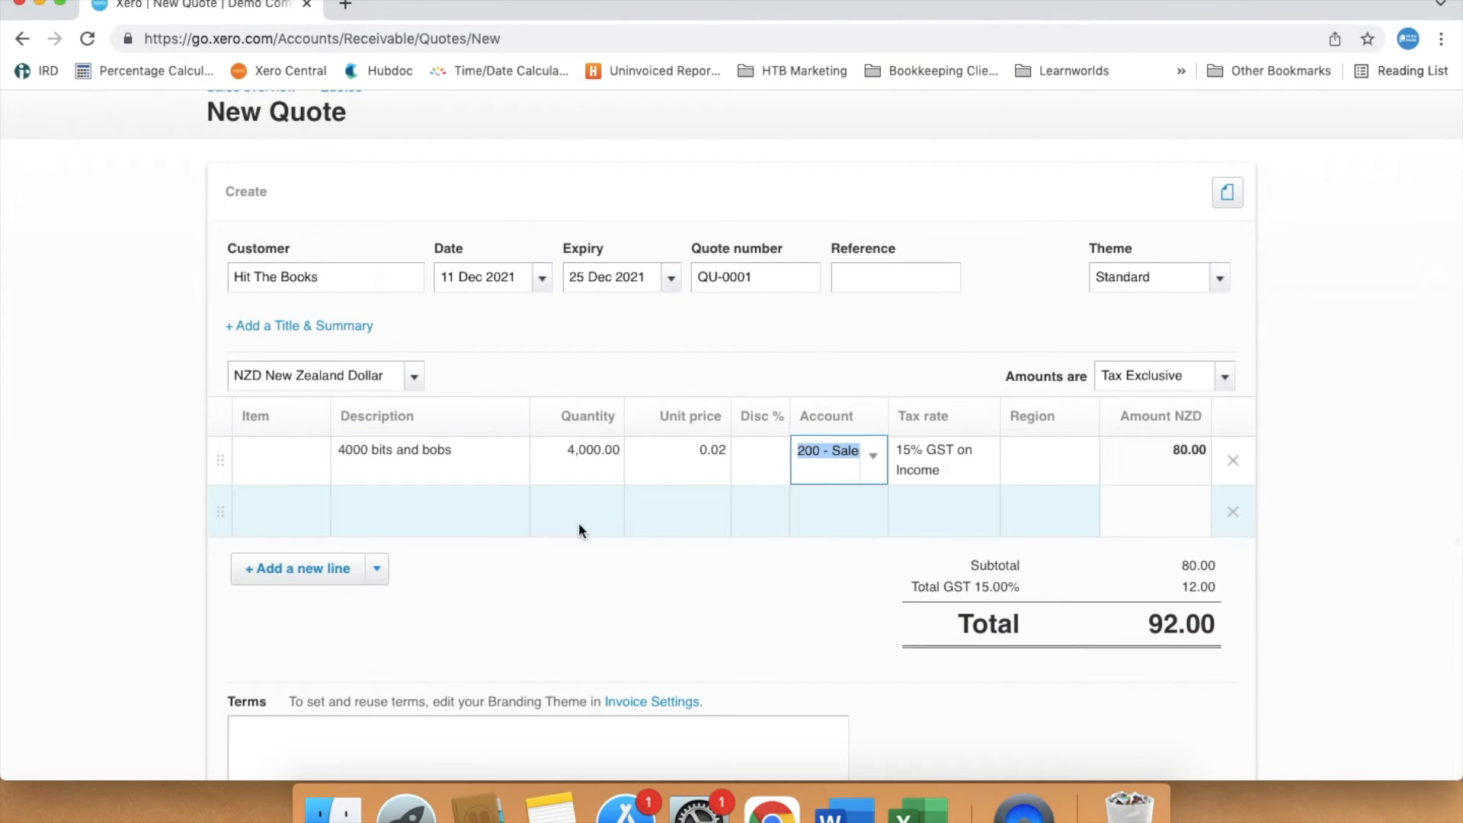
{"action": "left_click", "coordinate": [440, 515]}
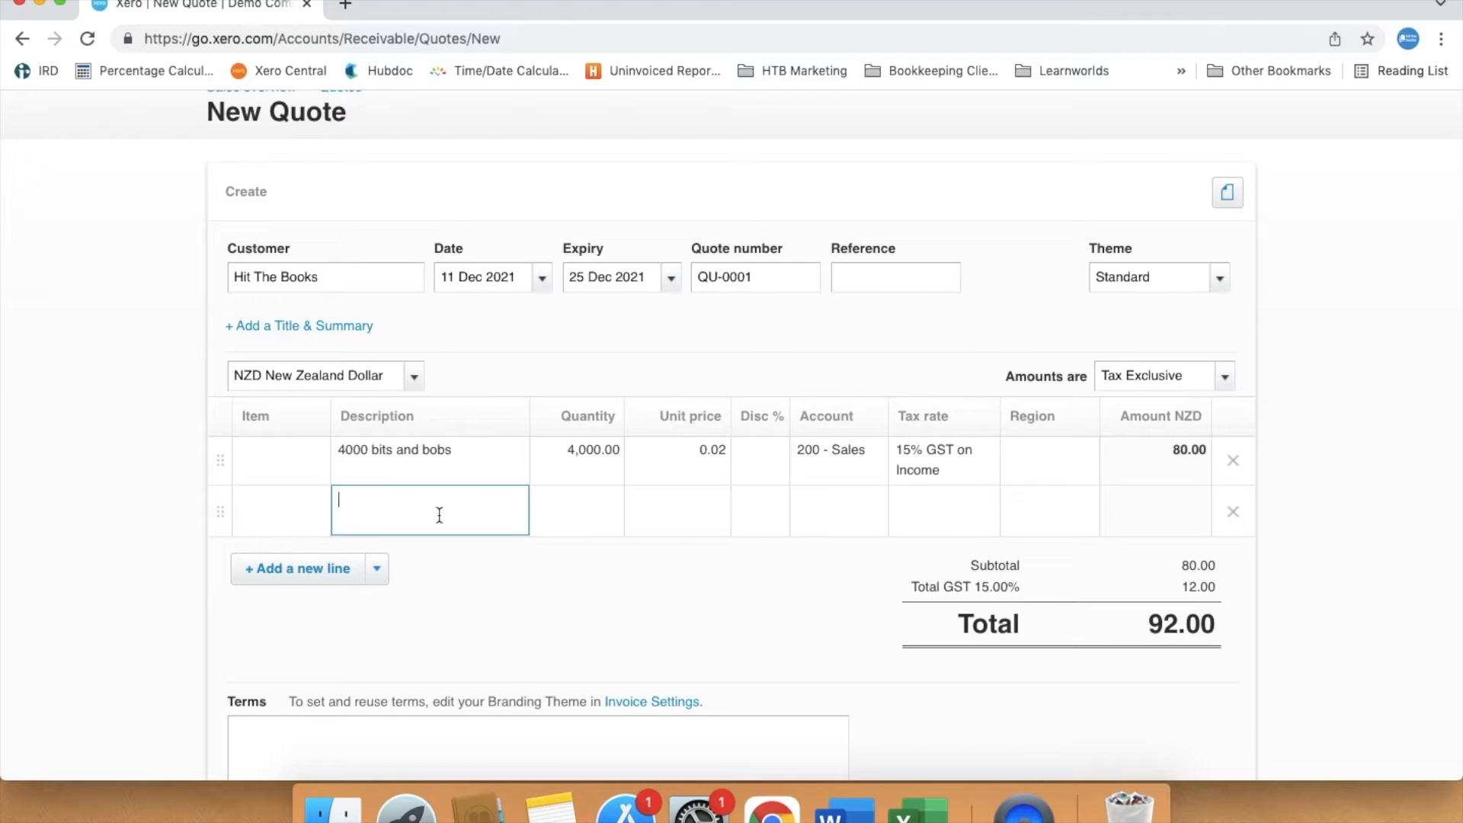
{"action": "type", "text": "Freight"}
{"action": "left_click", "coordinate": [564, 516]}
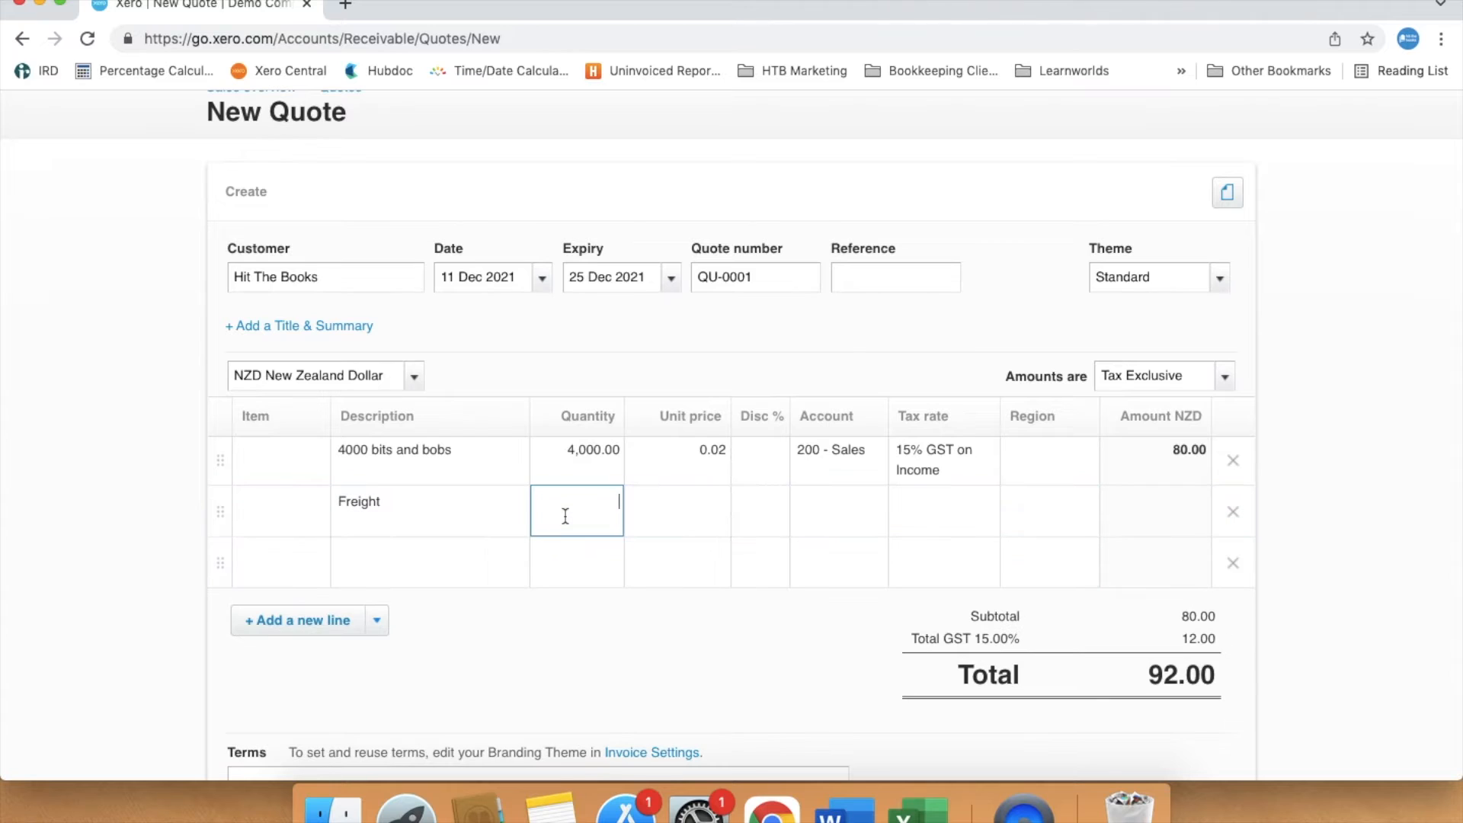
{"action": "type", "text": "1"}
- Set the Freight line's unit price to 18 and its account to 260 - Other Revenue
{"action": "left_click", "coordinate": [661, 516]}
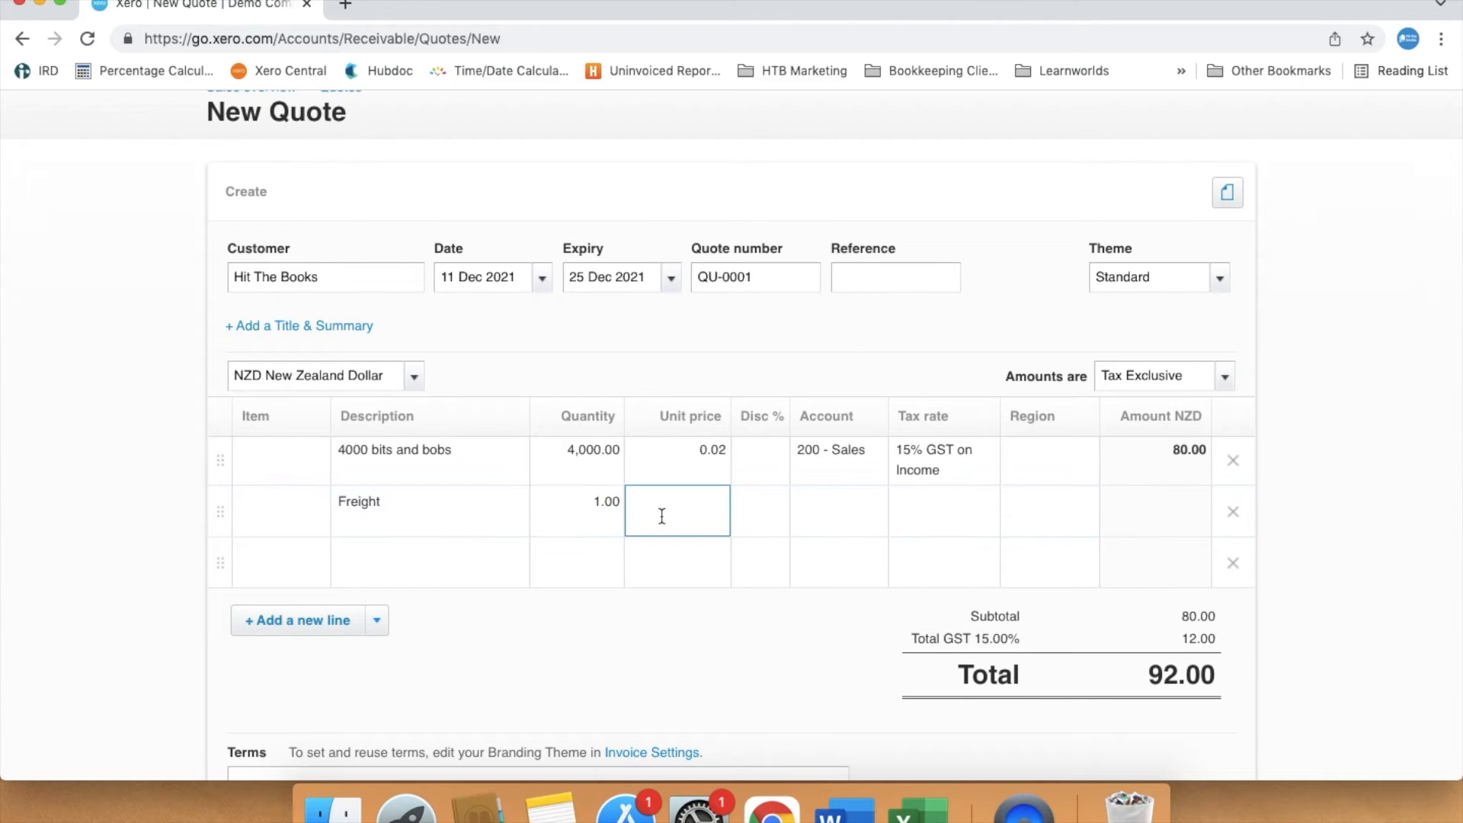
{"action": "type", "text": "18"}
{"action": "left_click", "coordinate": [808, 513]}
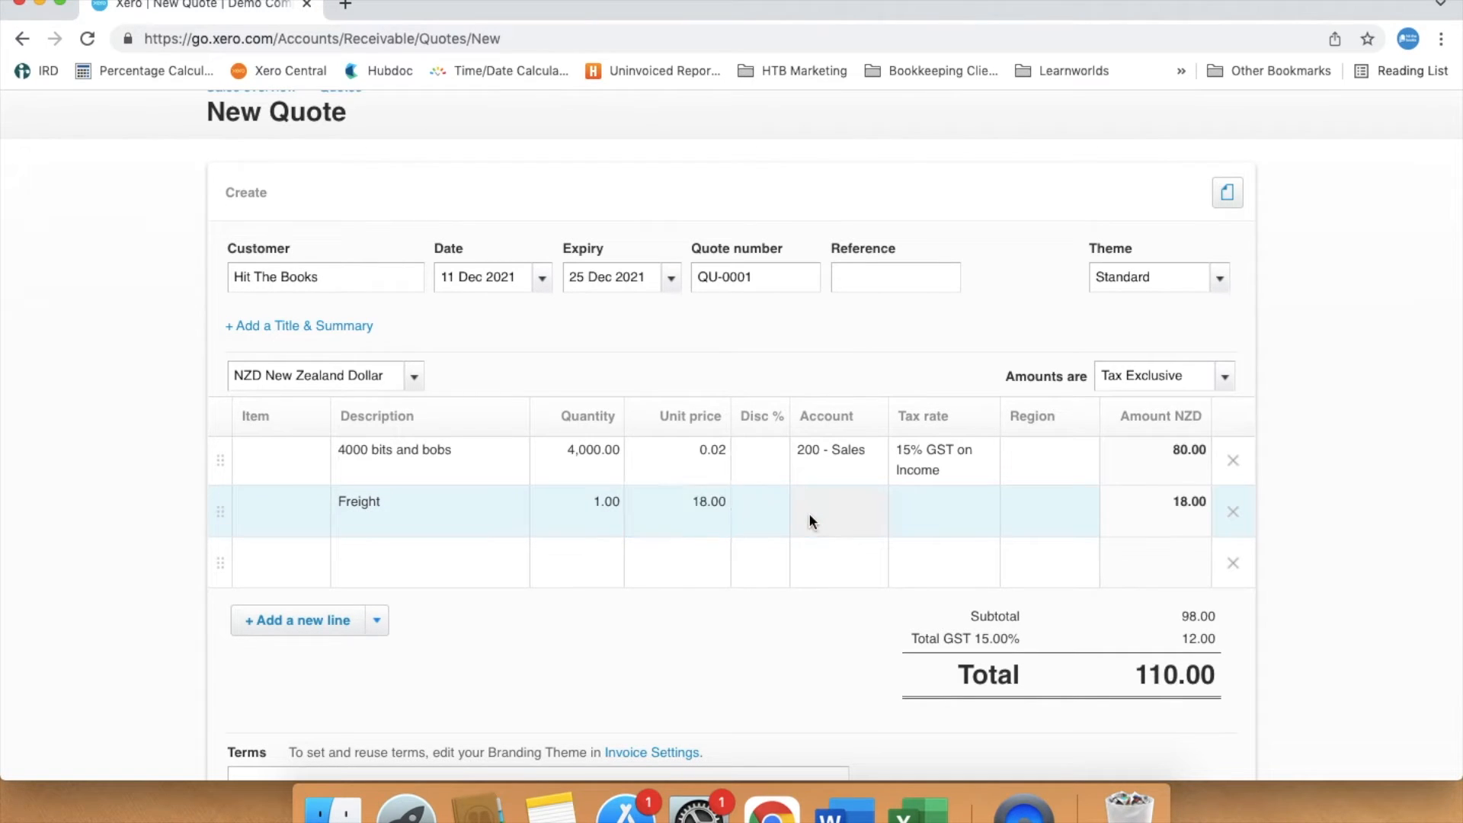
{"action": "type", "text": "other"}
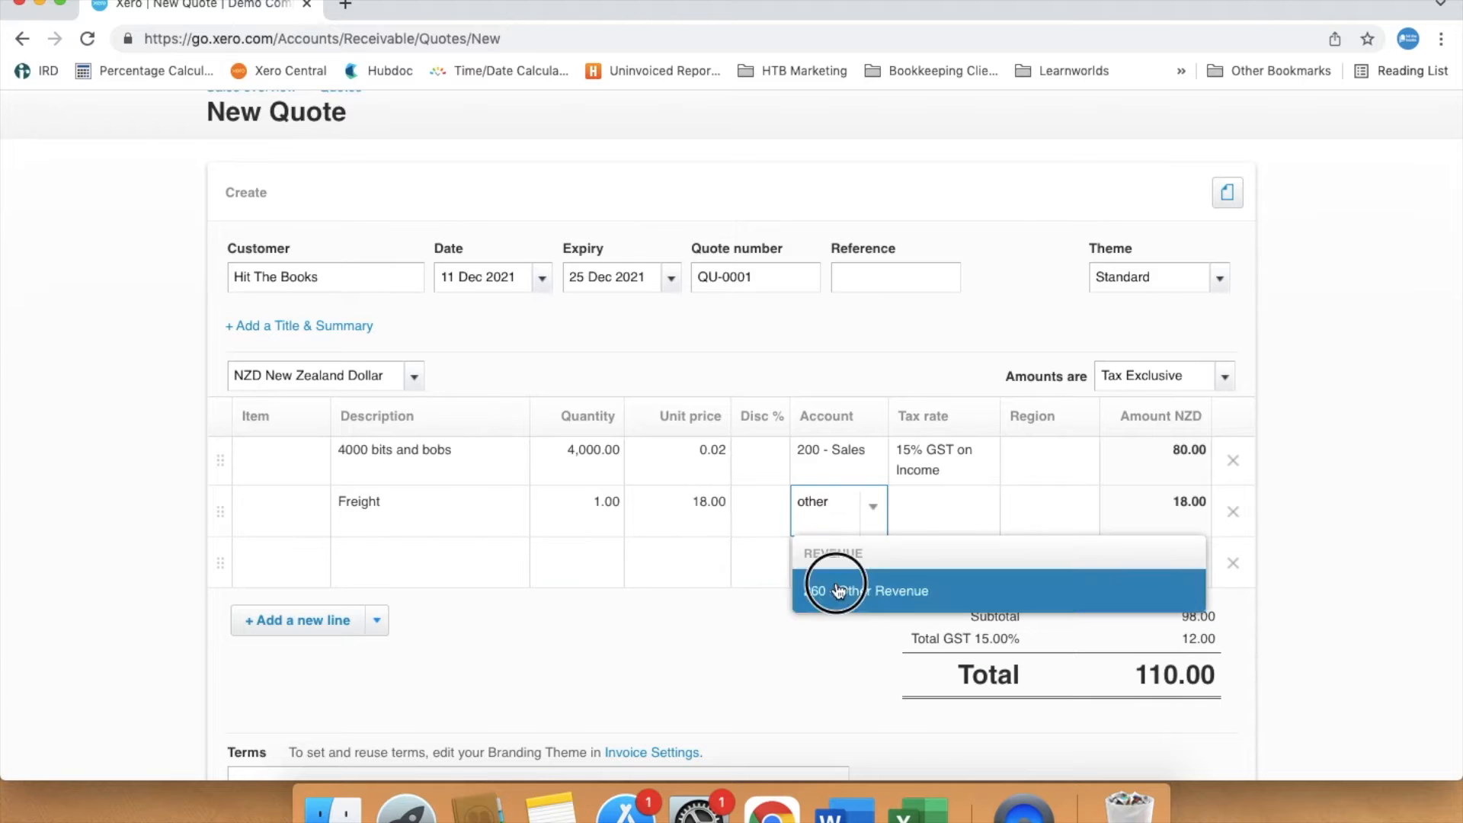
{"action": "left_click", "coordinate": [833, 588]}
{"action": "left_click", "coordinate": [772, 634]}
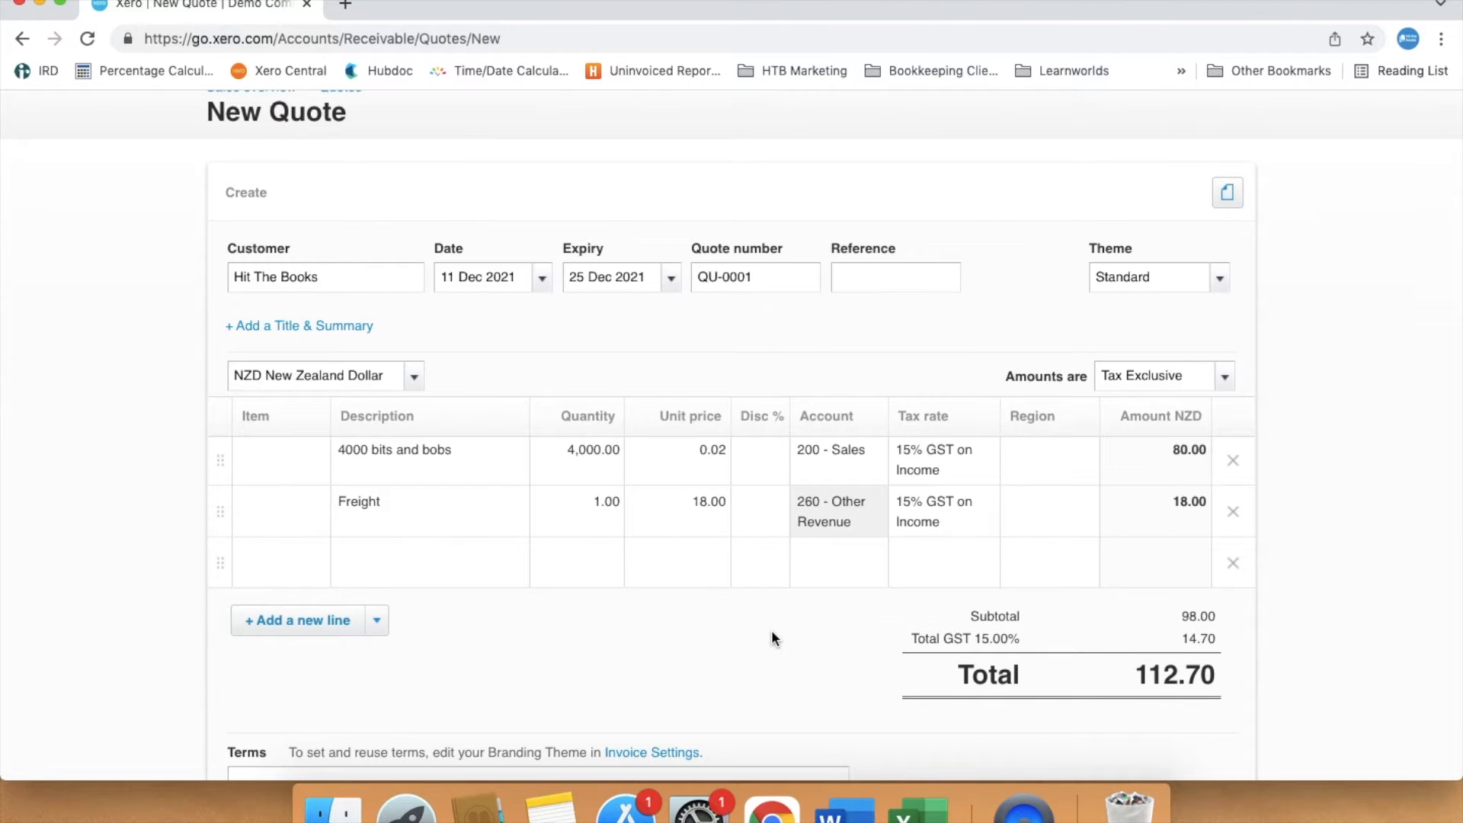
- Enter the terms "Due to Covid 19 restrictions, delays are to be expected. Terms of this sale are subject to delays."
{"action": "scroll", "coordinate": [772, 633], "scroll_direction": "down", "scroll_amount": 3}
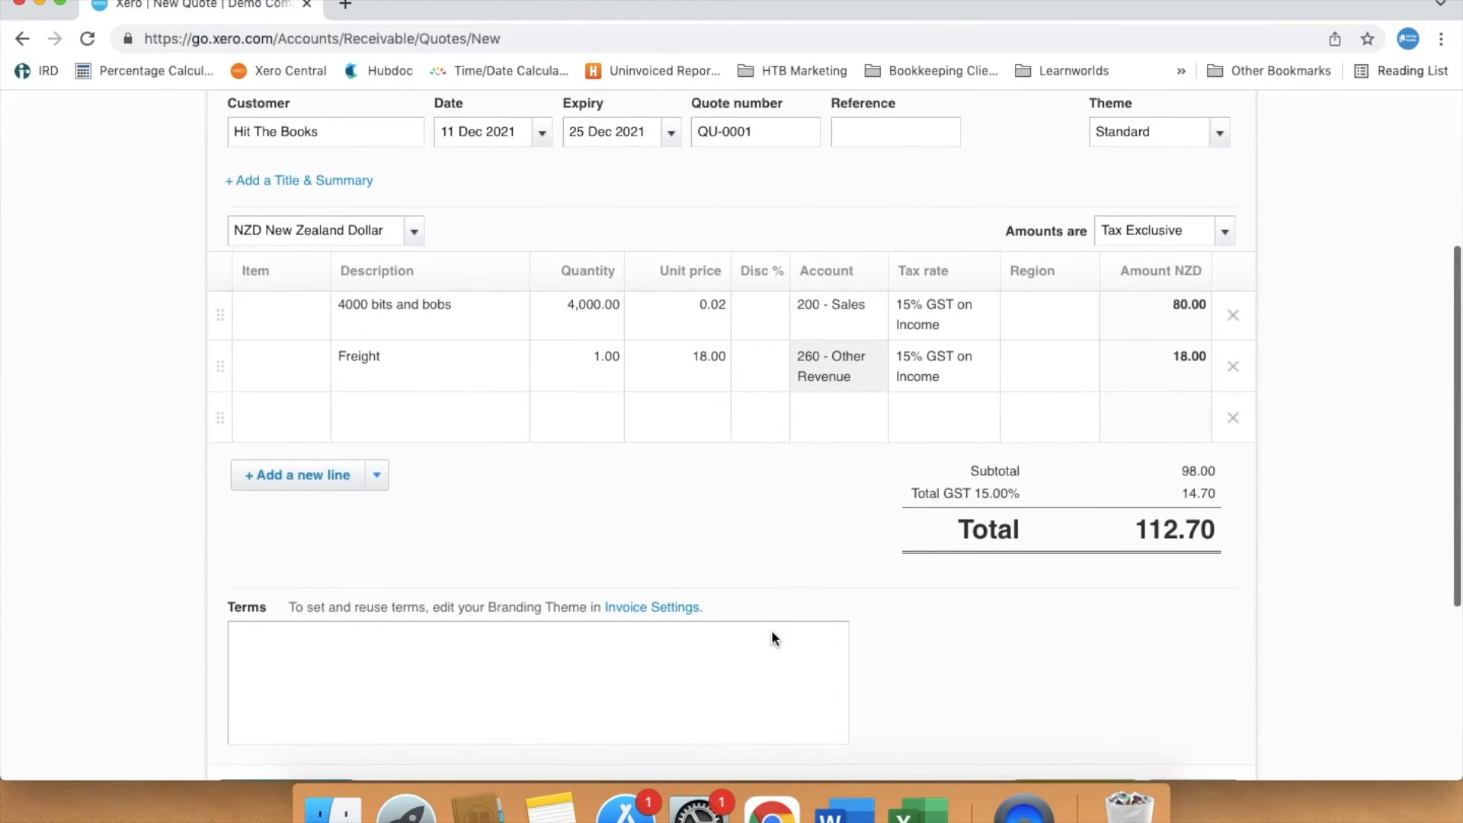
{"action": "left_click", "coordinate": [437, 646]}
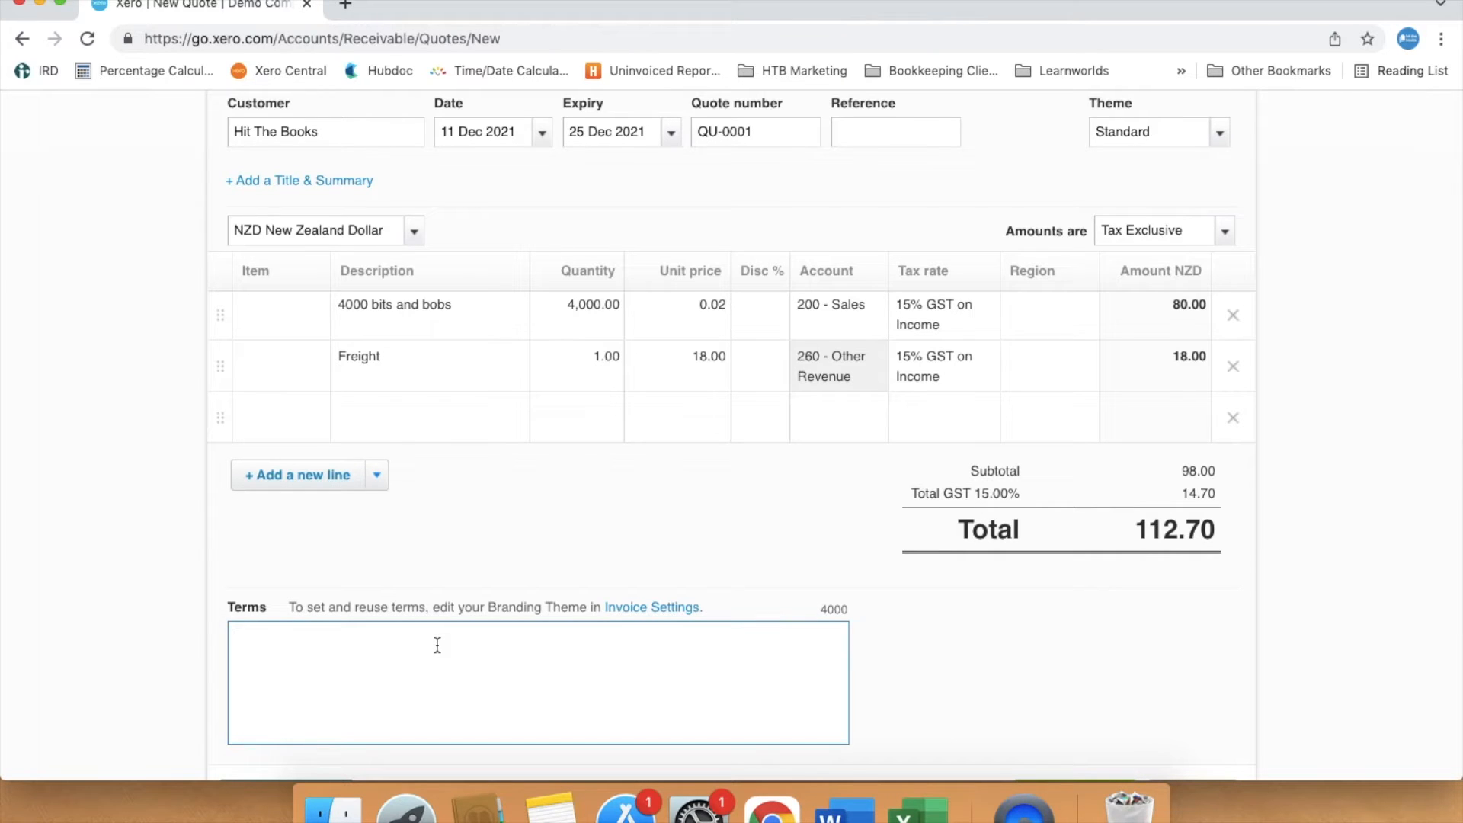
{"action": "type", "text": "Due to Covid 19 restrictions, delays"}
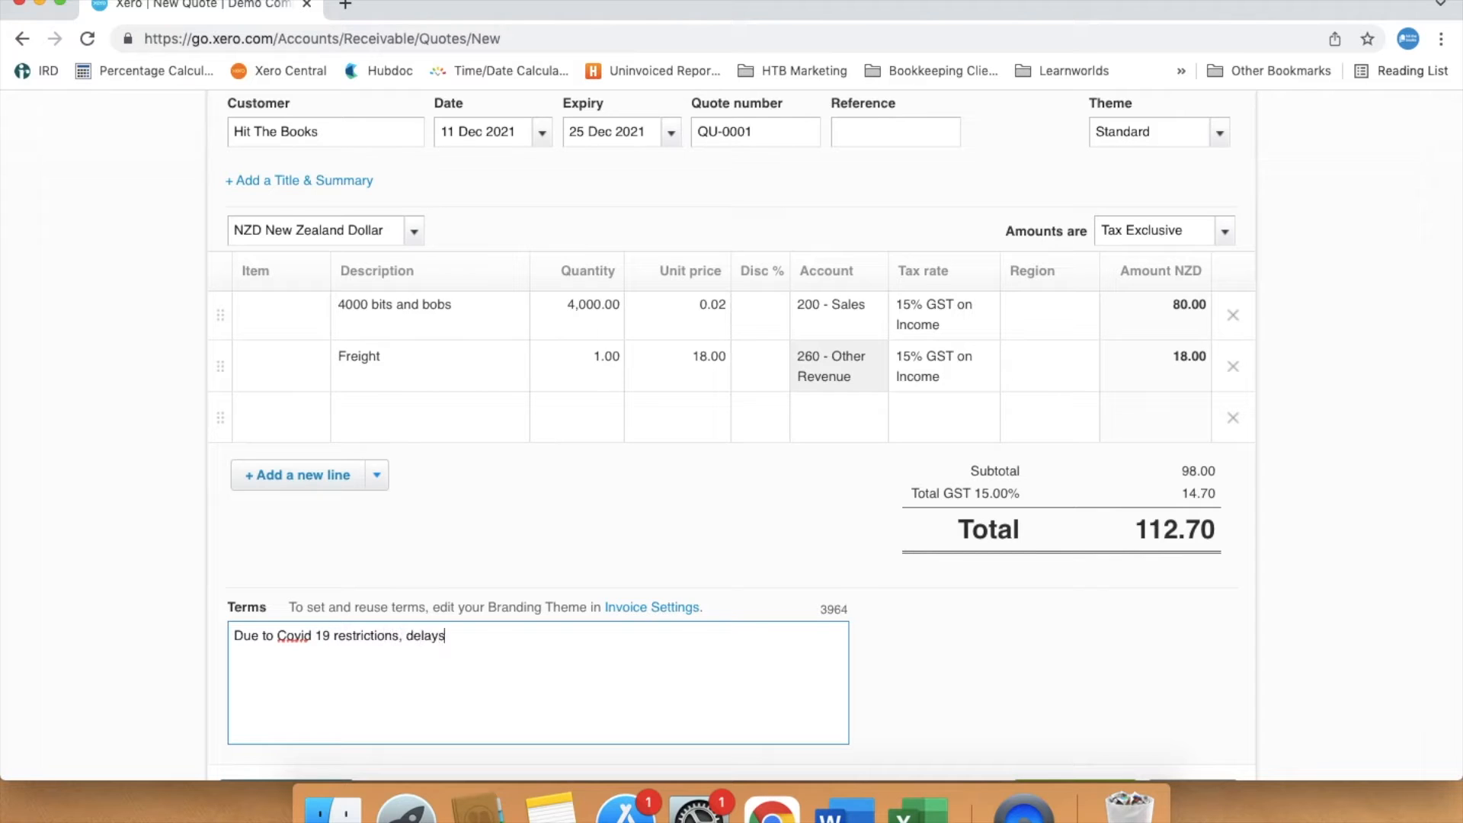
{"action": "type", "text": " are to be expected. Terms of"}
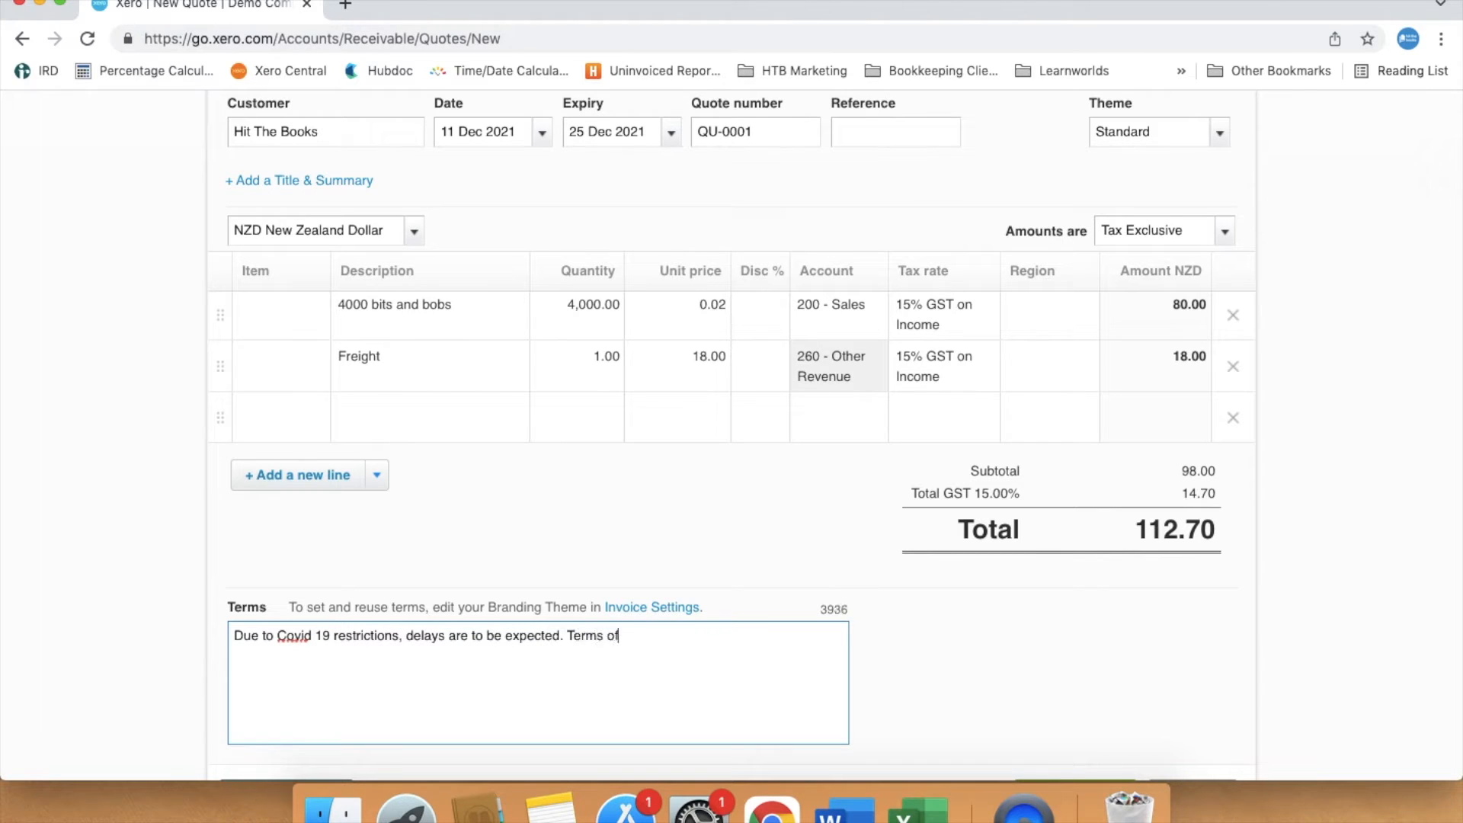
{"action": "type", "text": " this sale are subject to delays."}
- Send the quote by email to the customer's address
{"action": "left_click", "coordinate": [1327, 580]}
{"action": "scroll", "coordinate": [1328, 579], "scroll_direction": "down", "scroll_amount": 5}
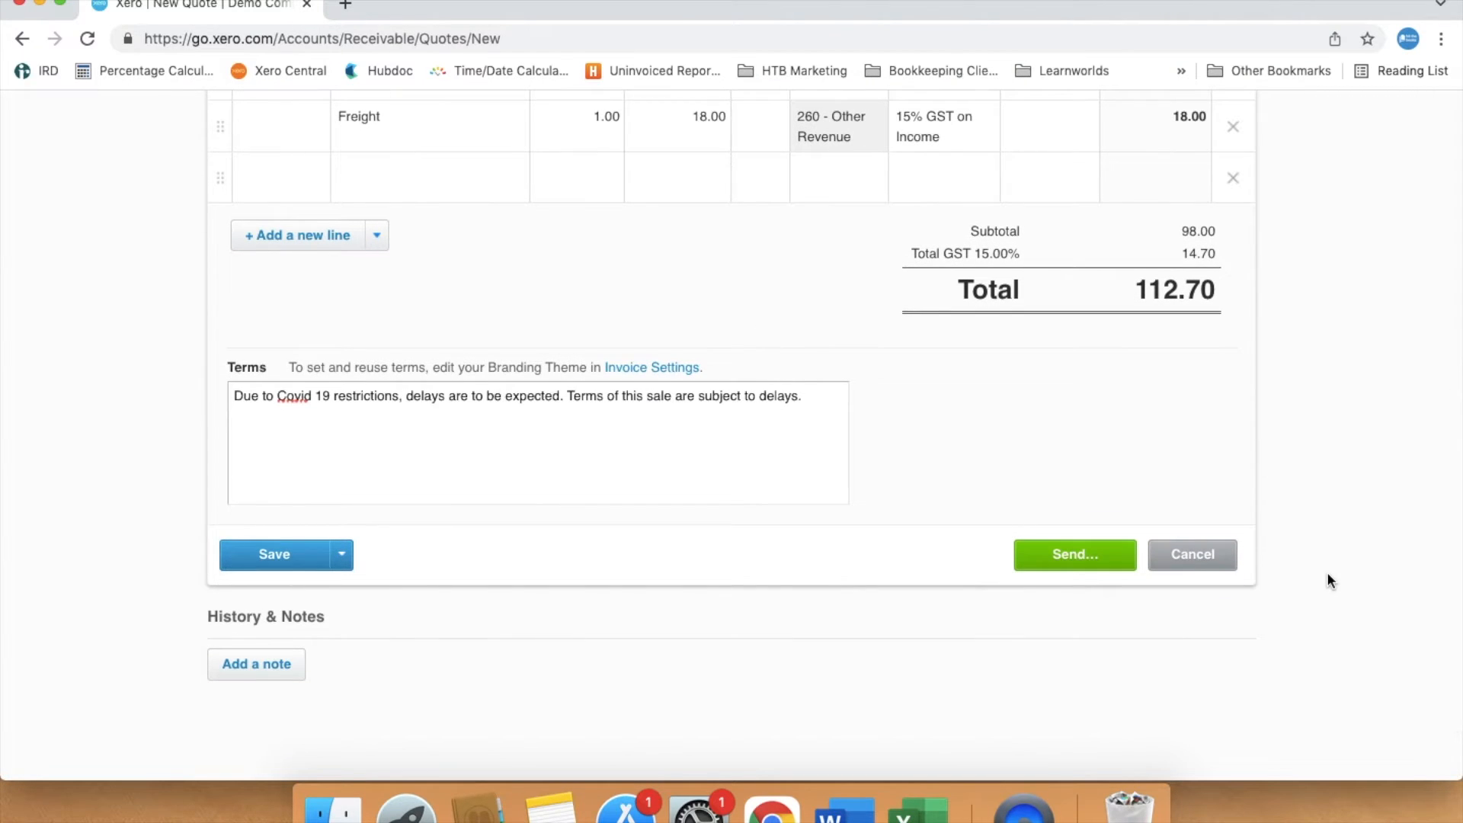
{"action": "left_click", "coordinate": [1081, 563]}
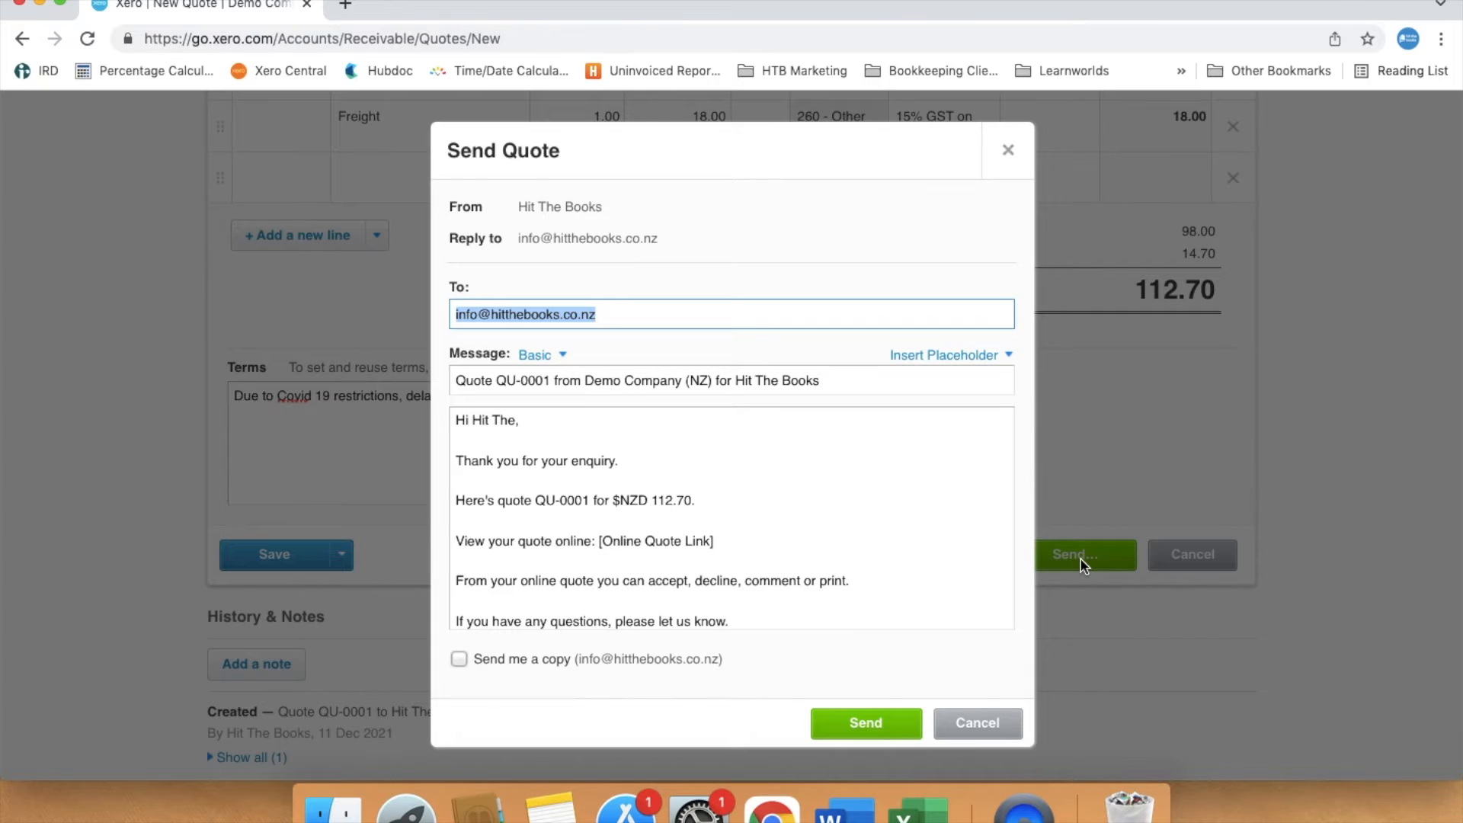
{"action": "scroll", "coordinate": [960, 585], "scroll_direction": "down", "scroll_amount": 3}
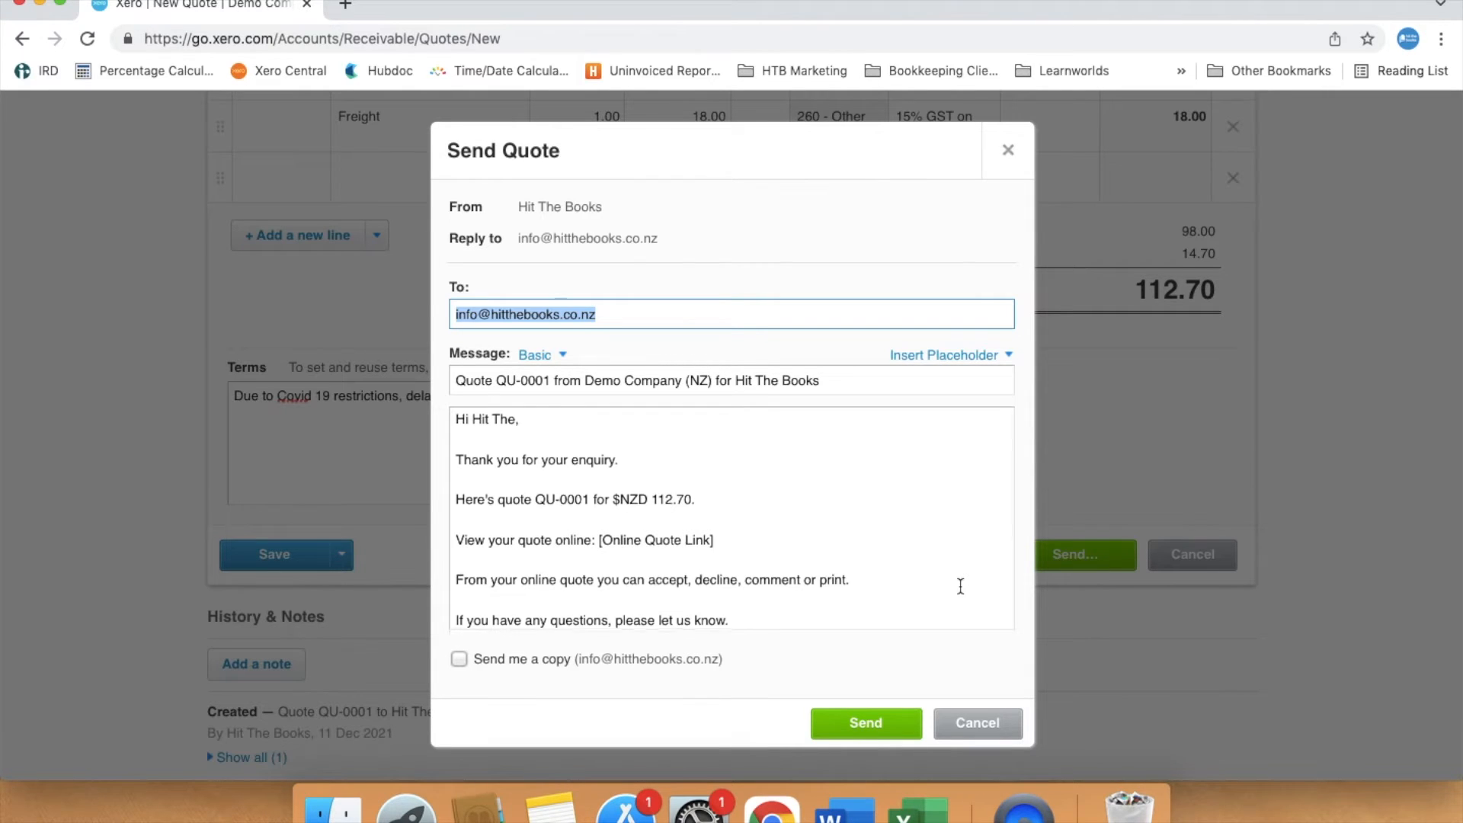
{"action": "scroll", "coordinate": [960, 585], "scroll_direction": "down", "scroll_amount": 2}
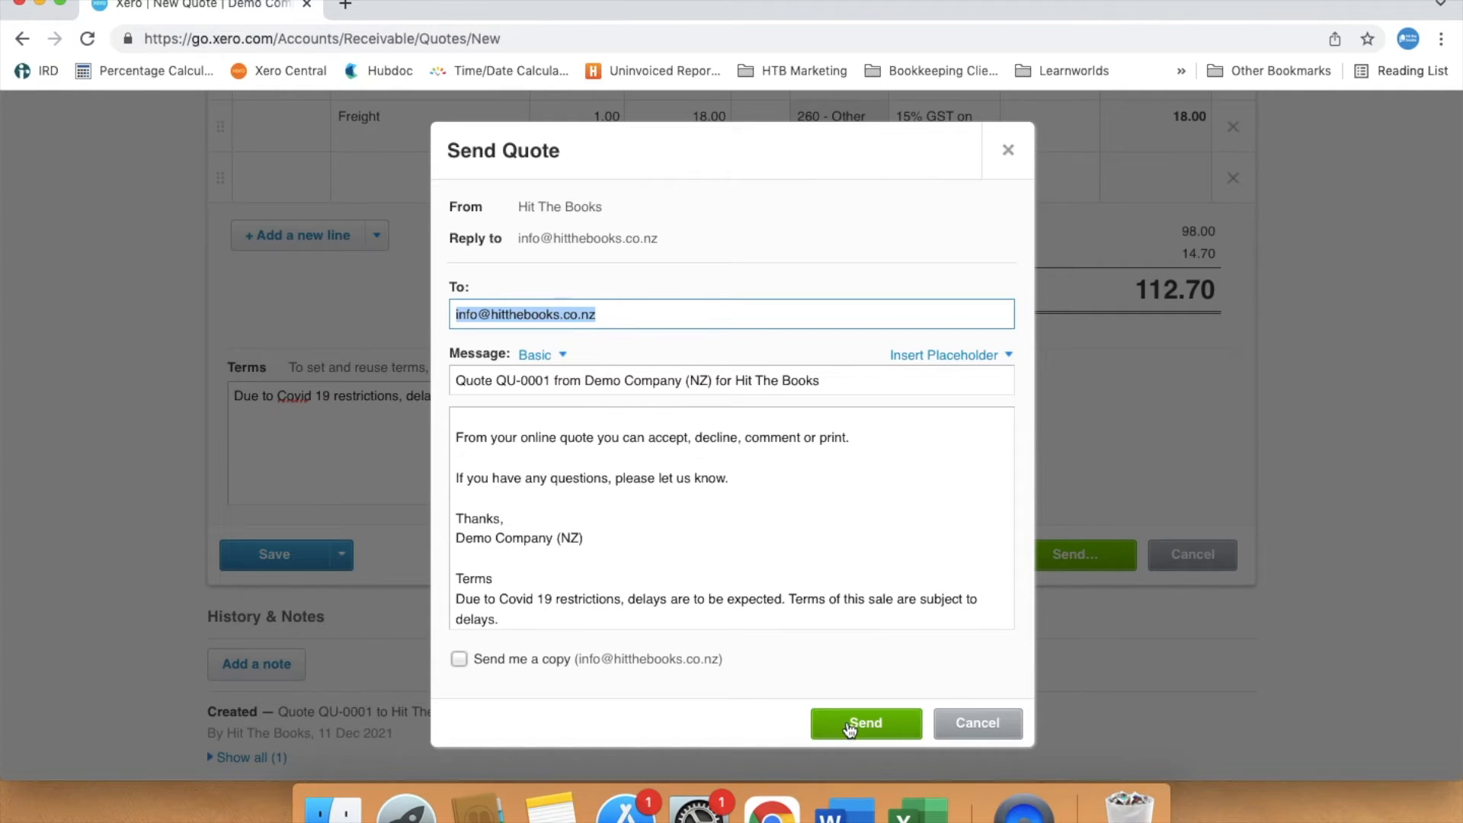
{"action": "left_click", "coordinate": [850, 728]}
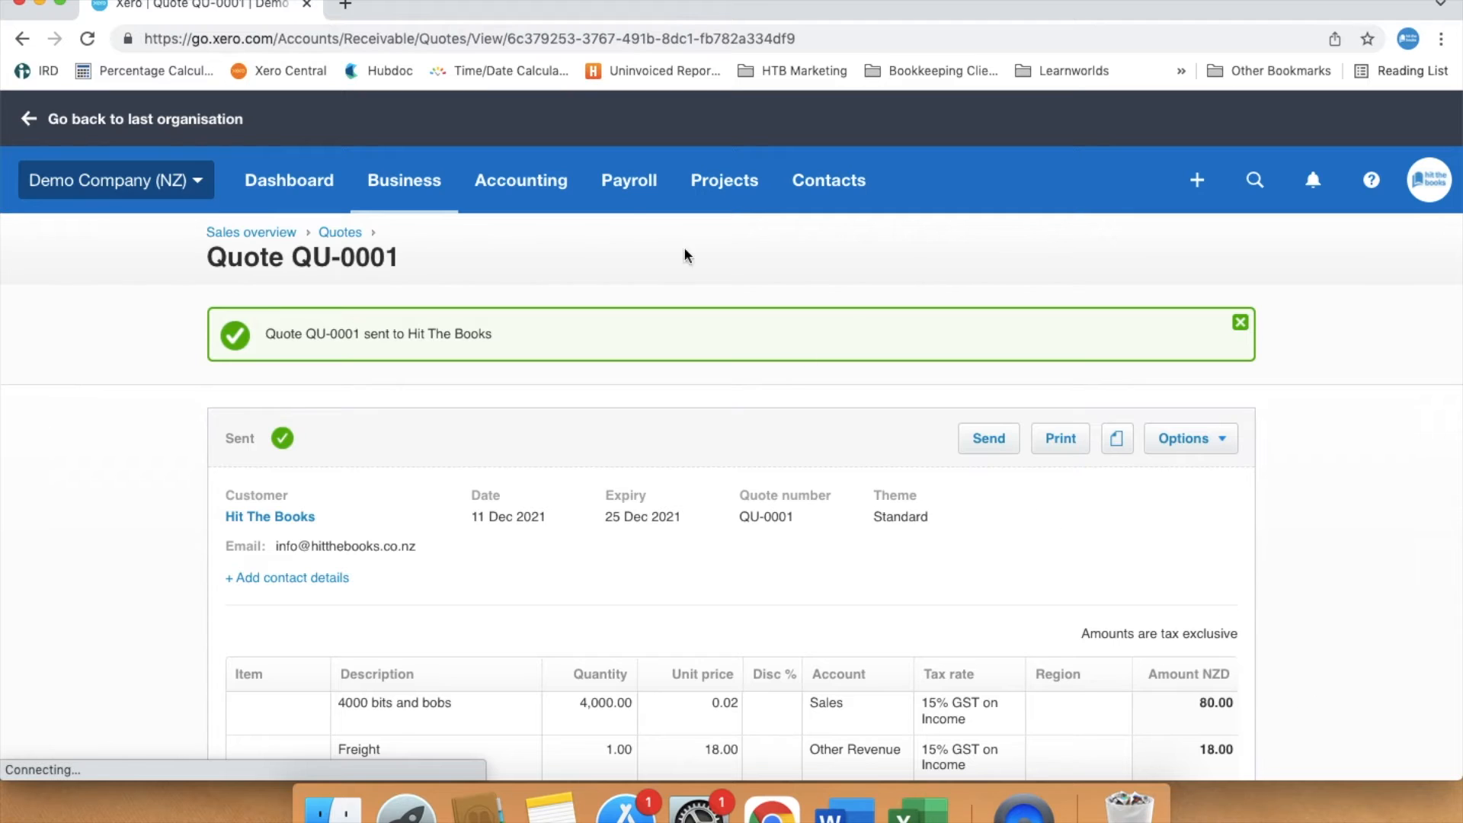
- Switch to the Gmail tab and open the received Quote QU-0001 email
{"action": "left_click", "coordinate": [347, 8]}
{"action": "left_click", "coordinate": [1242, 126]}
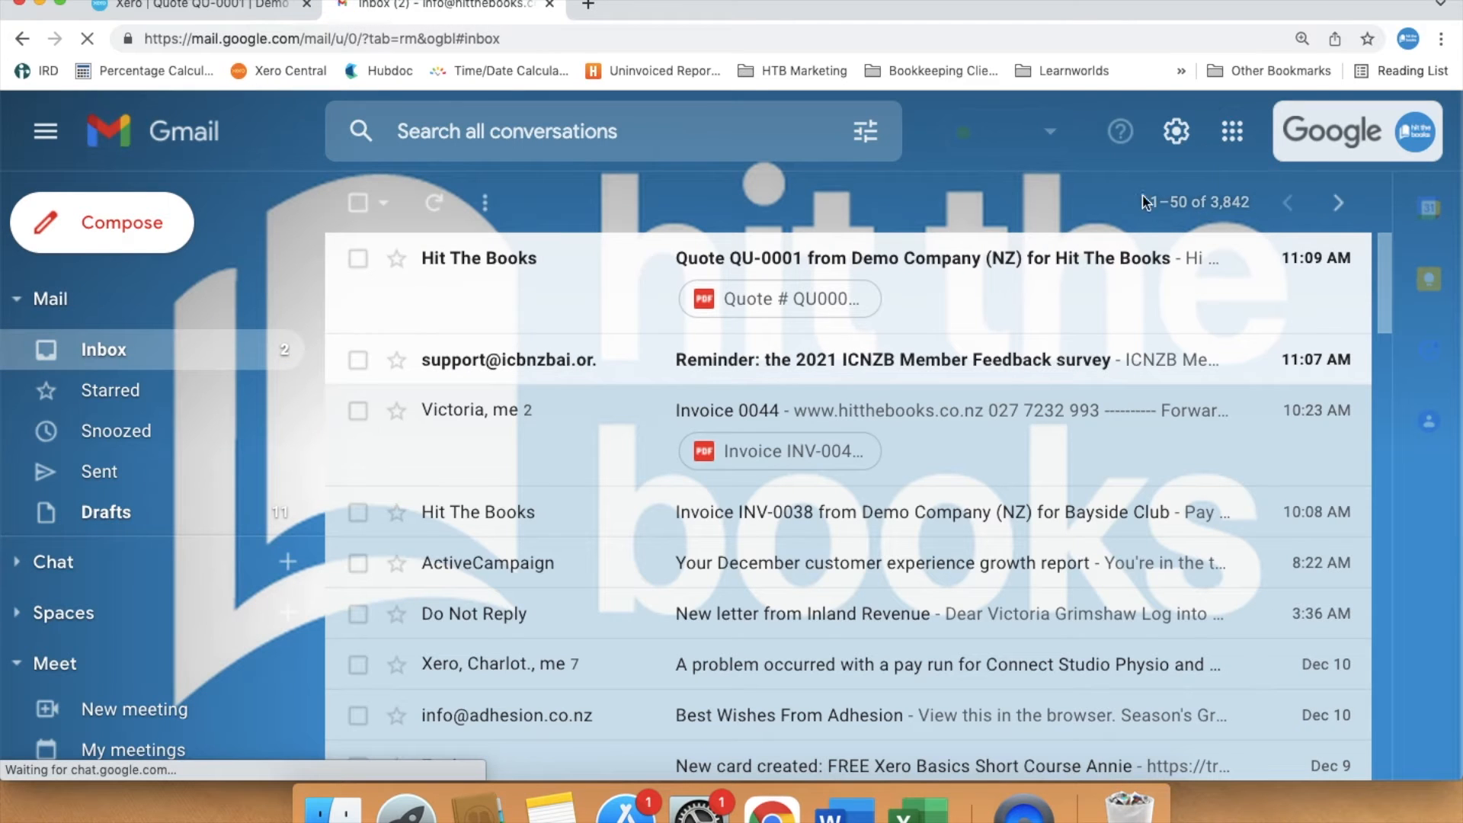
{"action": "left_click", "coordinate": [1085, 289]}
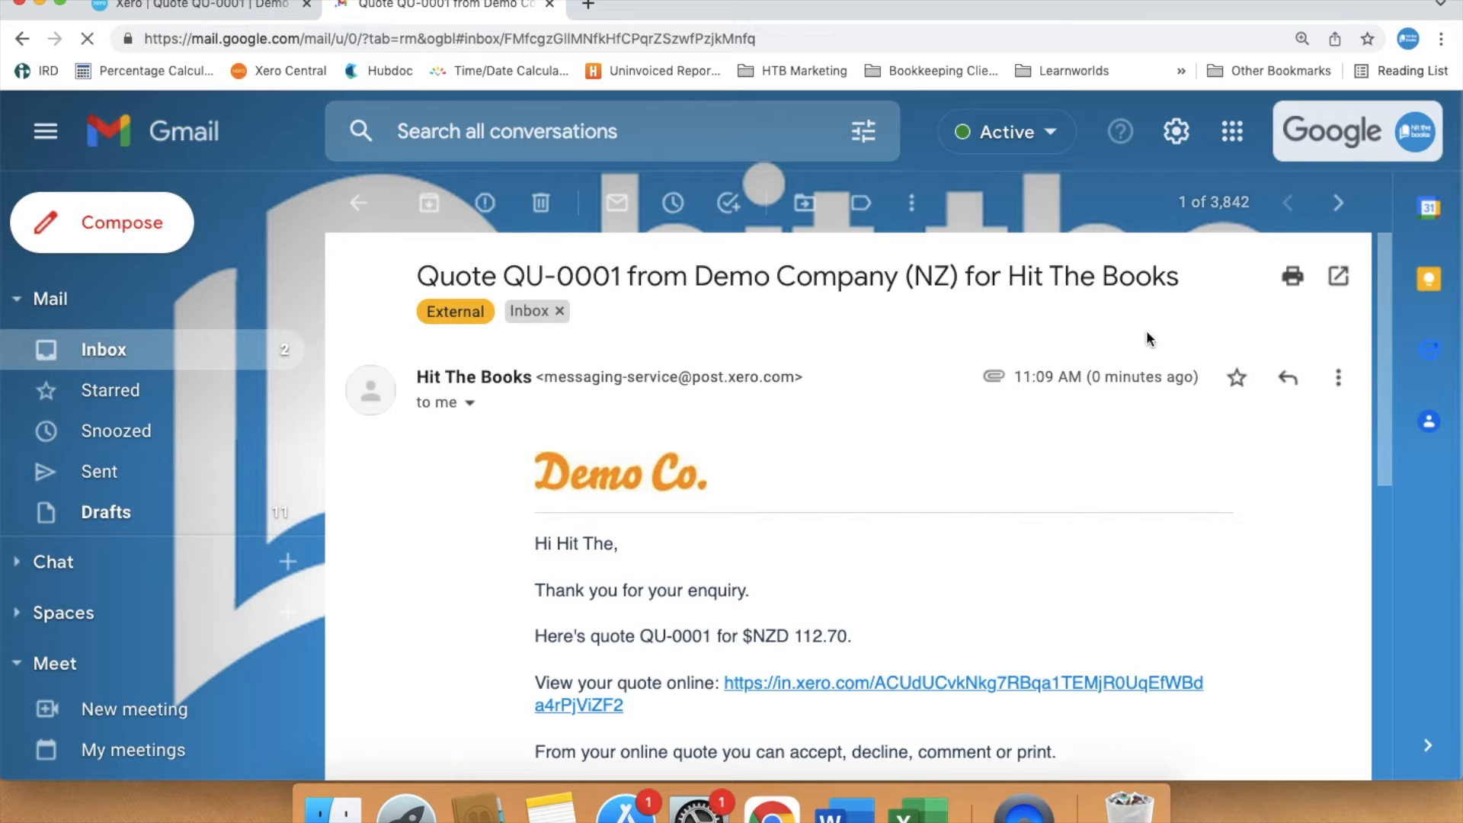
- Open the online quote link from the email
{"action": "scroll", "coordinate": [1278, 528], "scroll_direction": "down", "scroll_amount": 5}
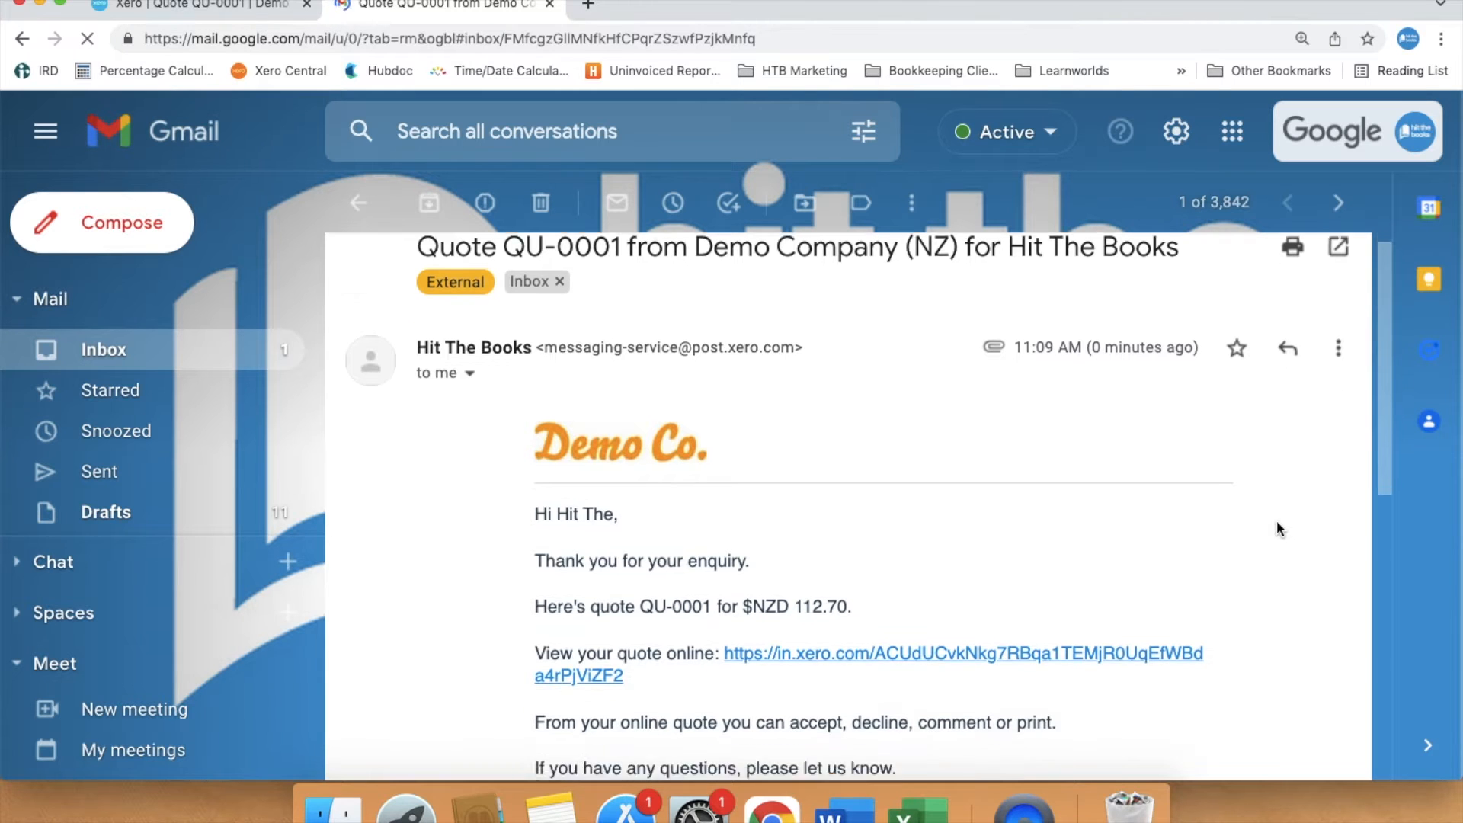
{"action": "scroll", "coordinate": [1279, 528], "scroll_direction": "down", "scroll_amount": 3}
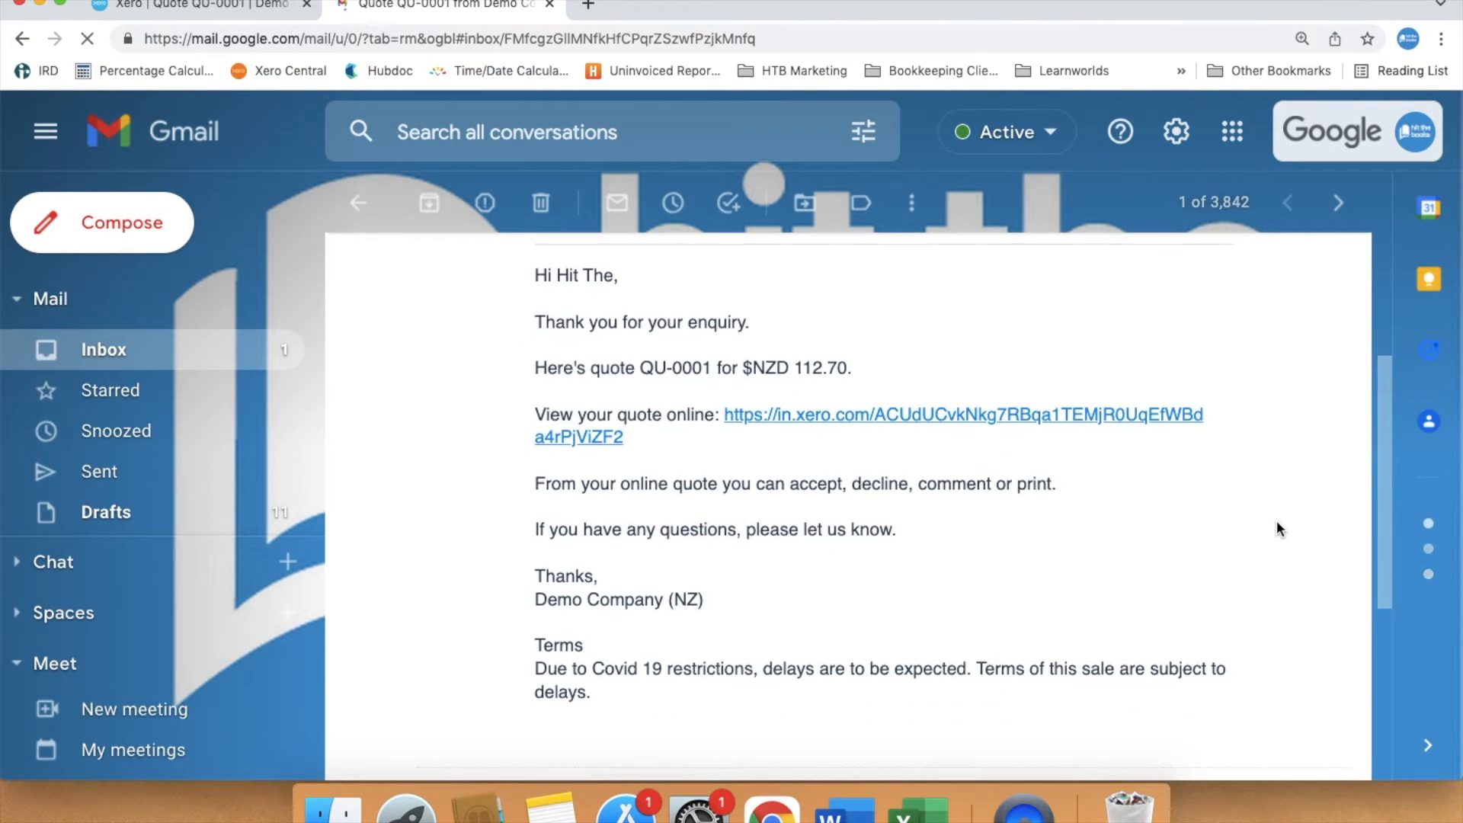
{"action": "scroll", "coordinate": [1278, 528], "scroll_direction": "down", "scroll_amount": 3}
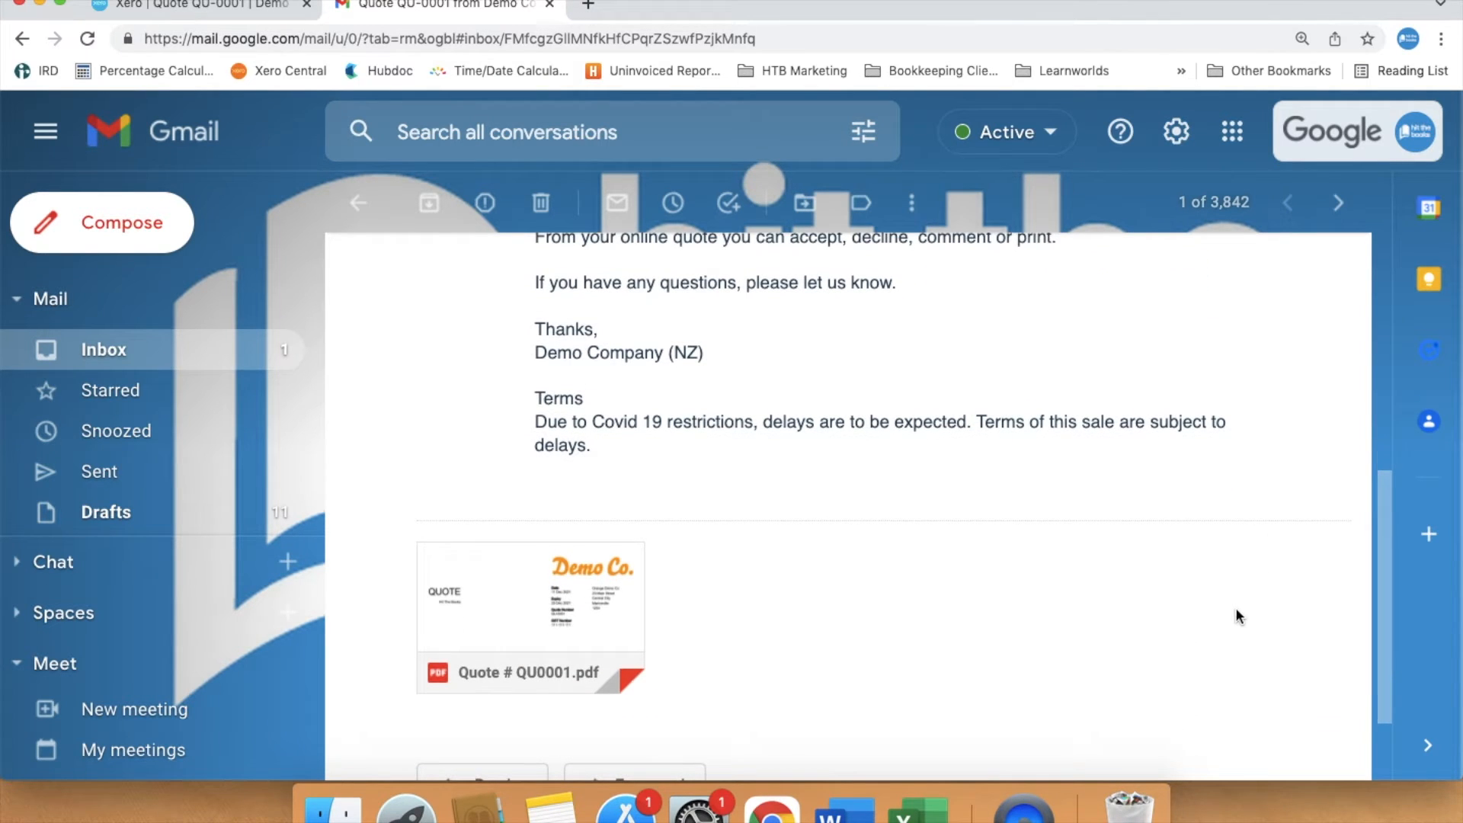
{"action": "scroll", "coordinate": [1236, 609], "scroll_direction": "up", "scroll_amount": 5}
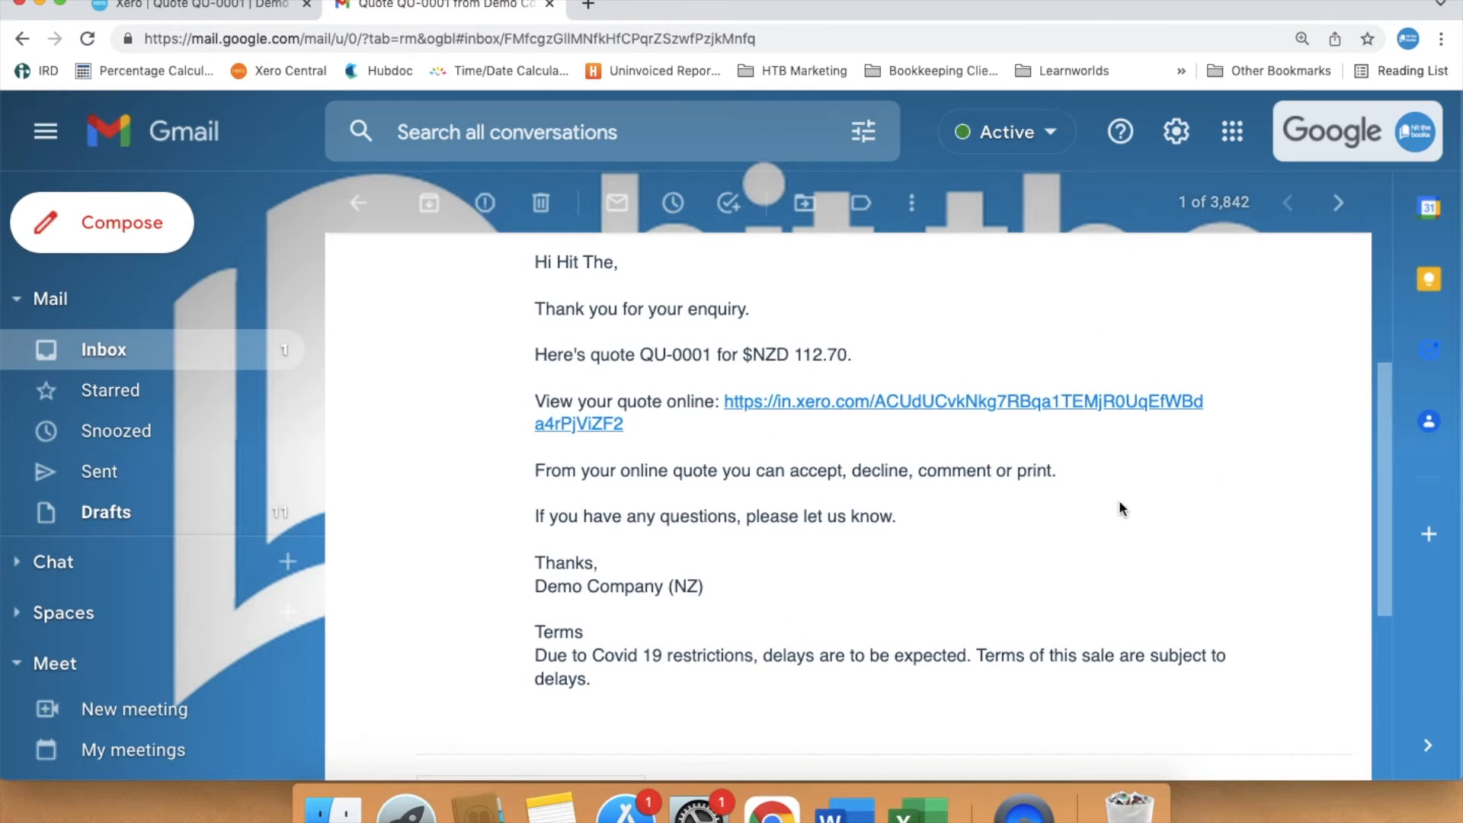
{"action": "left_click", "coordinate": [1043, 404]}
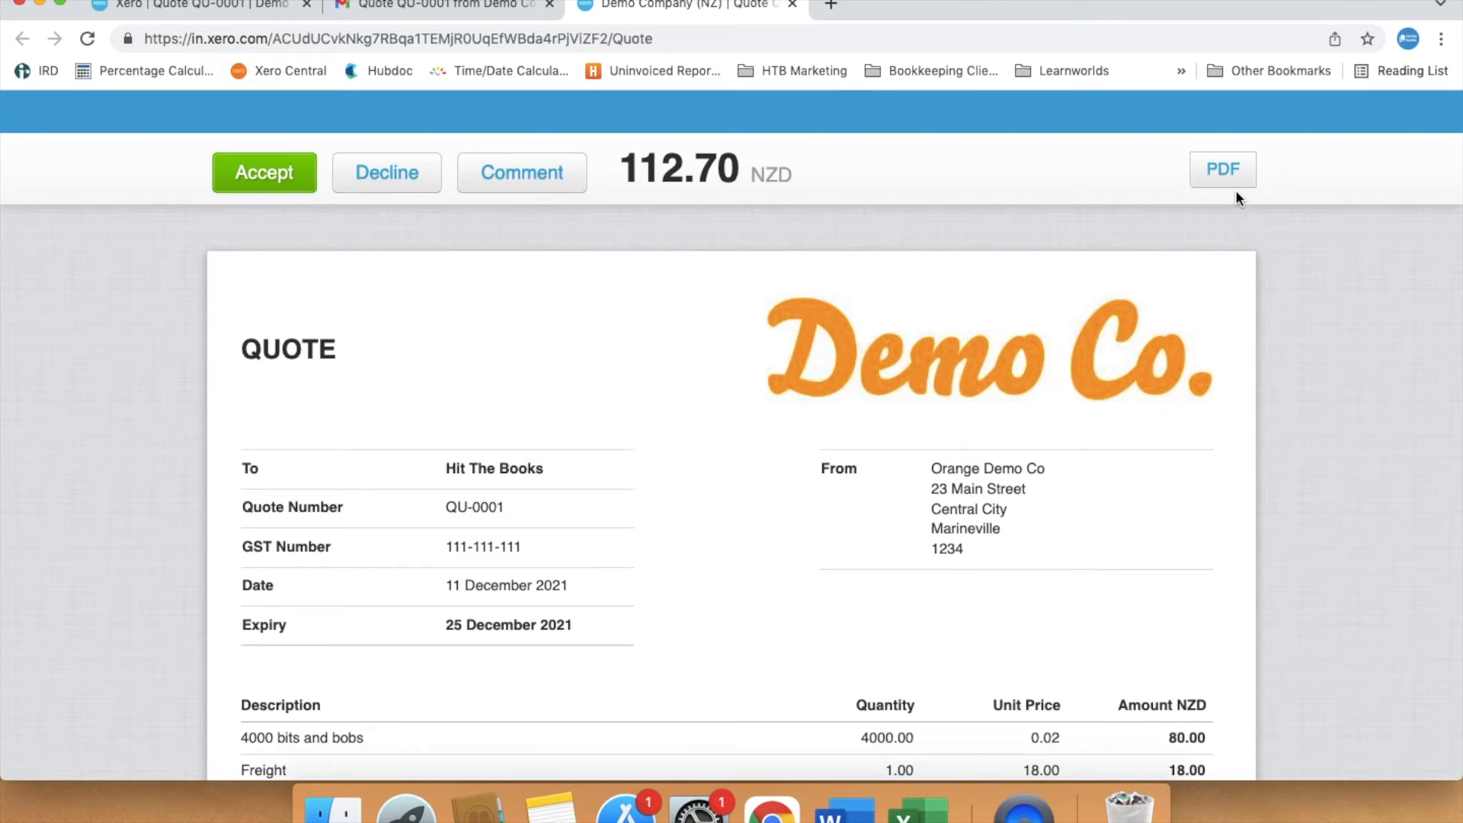
- Accept the quote on the online quote page
{"action": "scroll", "coordinate": [1304, 317], "scroll_direction": "down", "scroll_amount": 5}
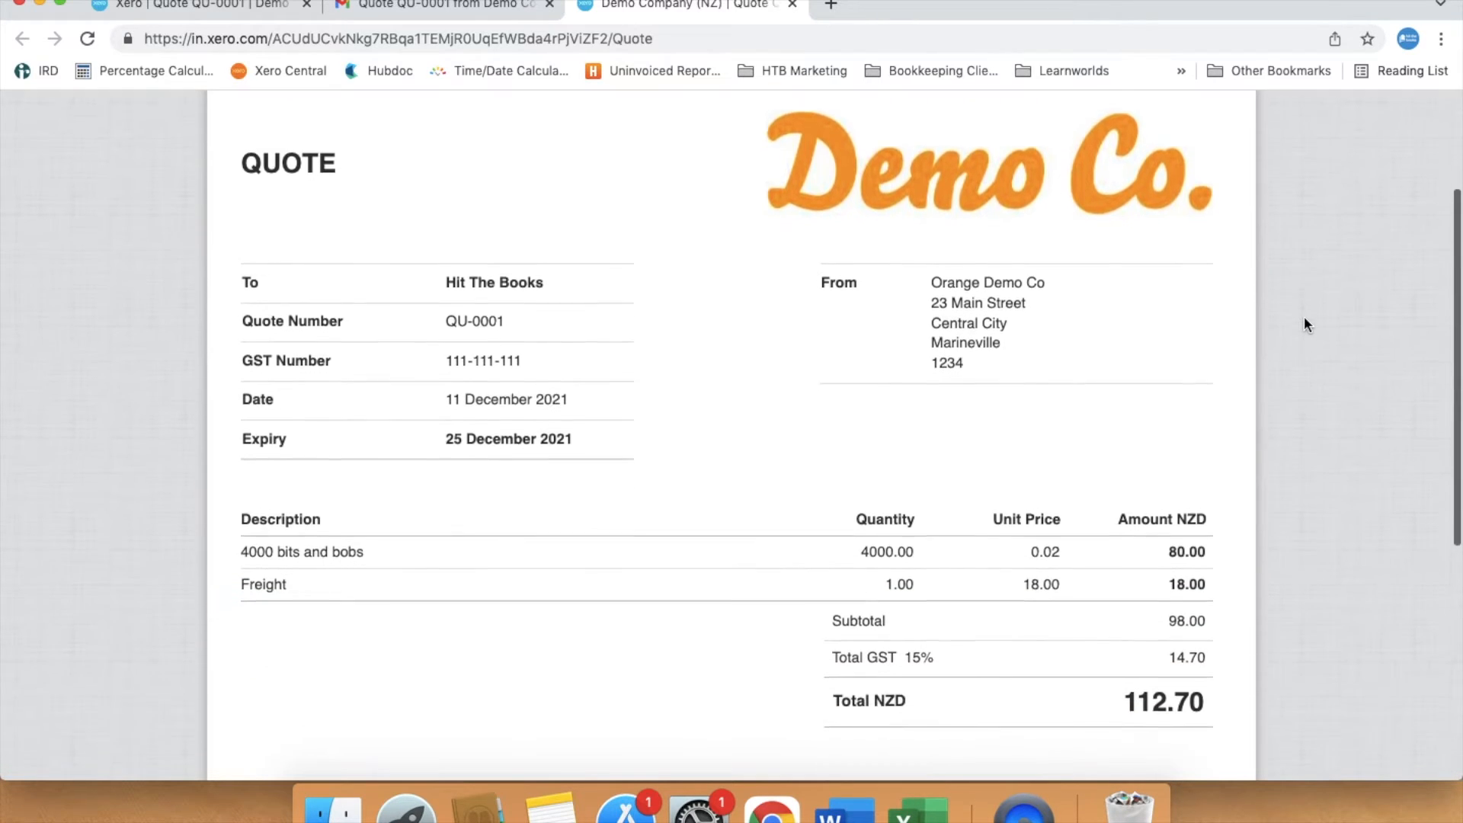
{"action": "scroll", "coordinate": [1304, 320], "scroll_direction": "up", "scroll_amount": 5}
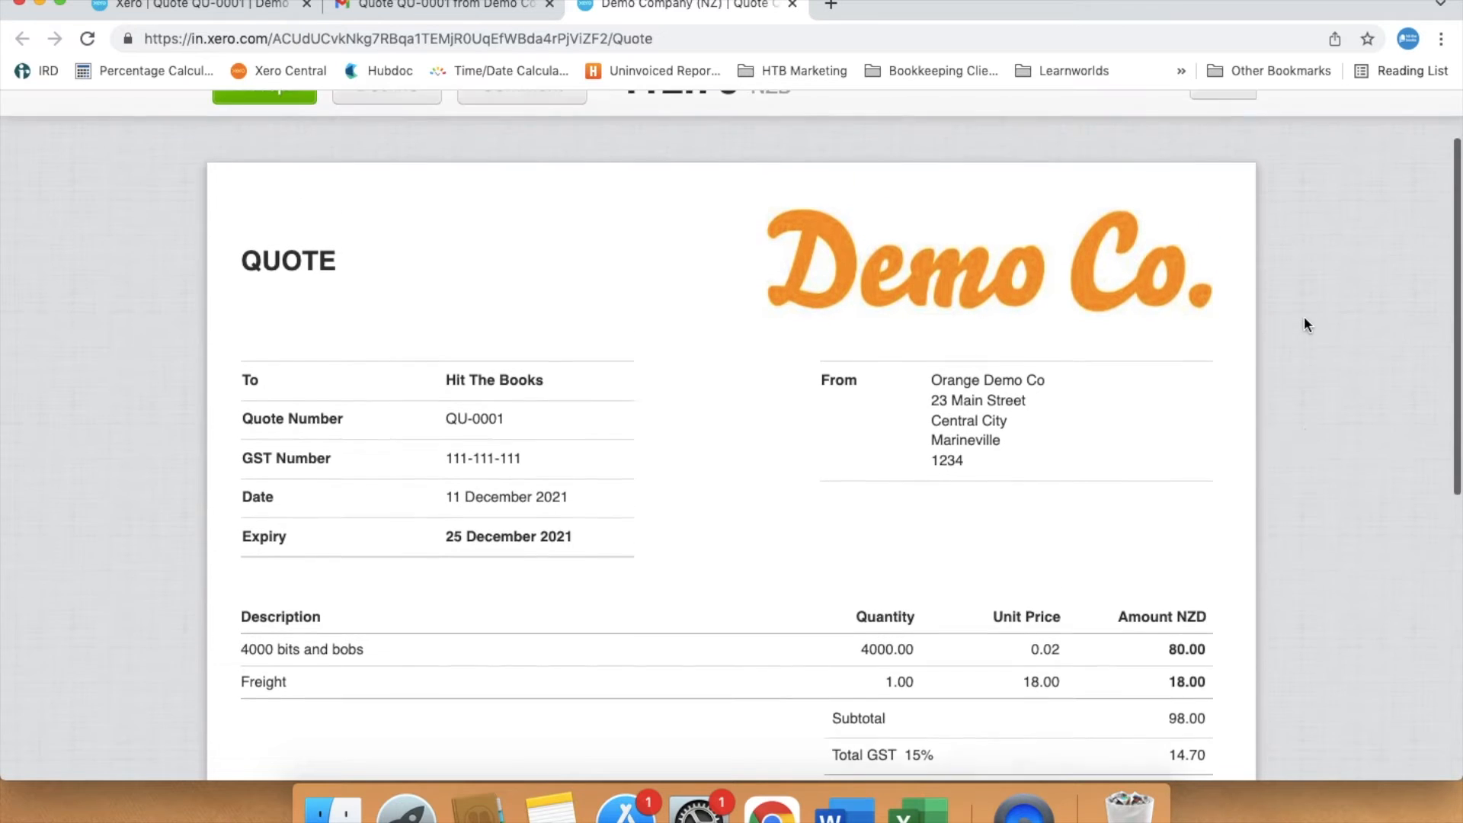
{"action": "left_click", "coordinate": [279, 138]}
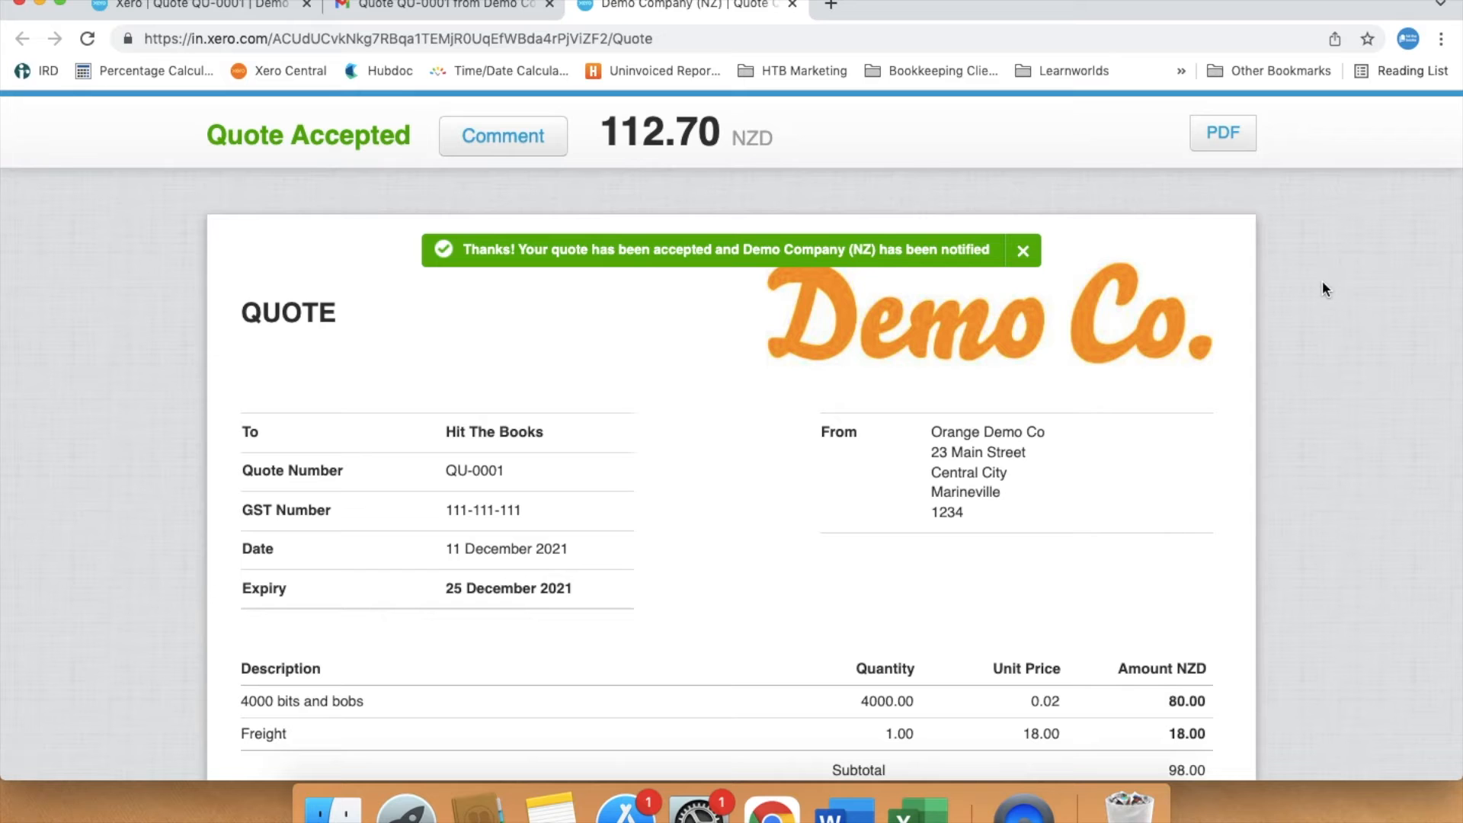
- Return to the Gmail inbox to check for the quote acceptance notification
{"action": "left_click", "coordinate": [450, 6]}
{"action": "left_click", "coordinate": [242, 351]}
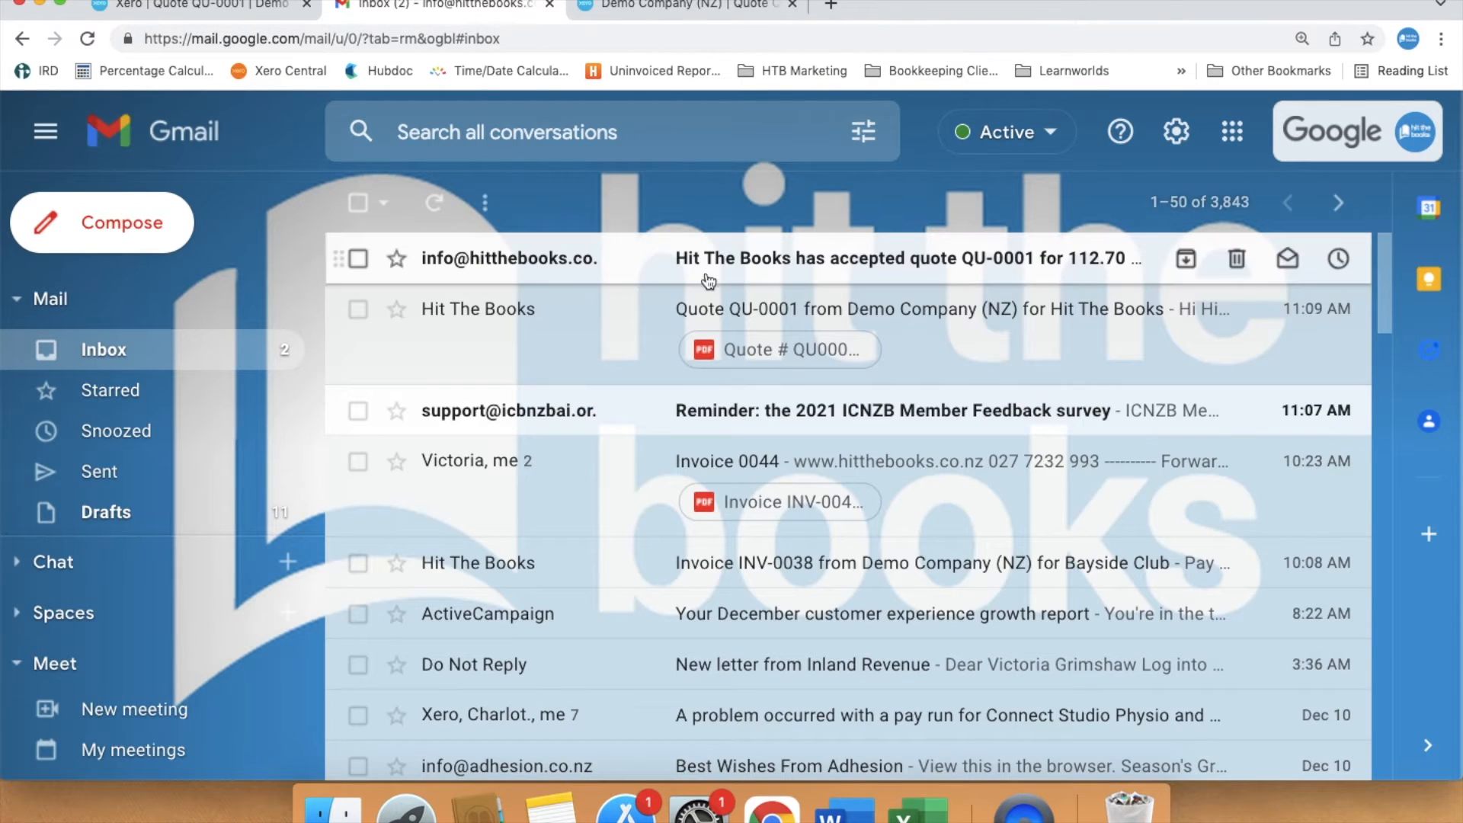
- Open the quote acceptance notification email
{"action": "left_click", "coordinate": [882, 272]}
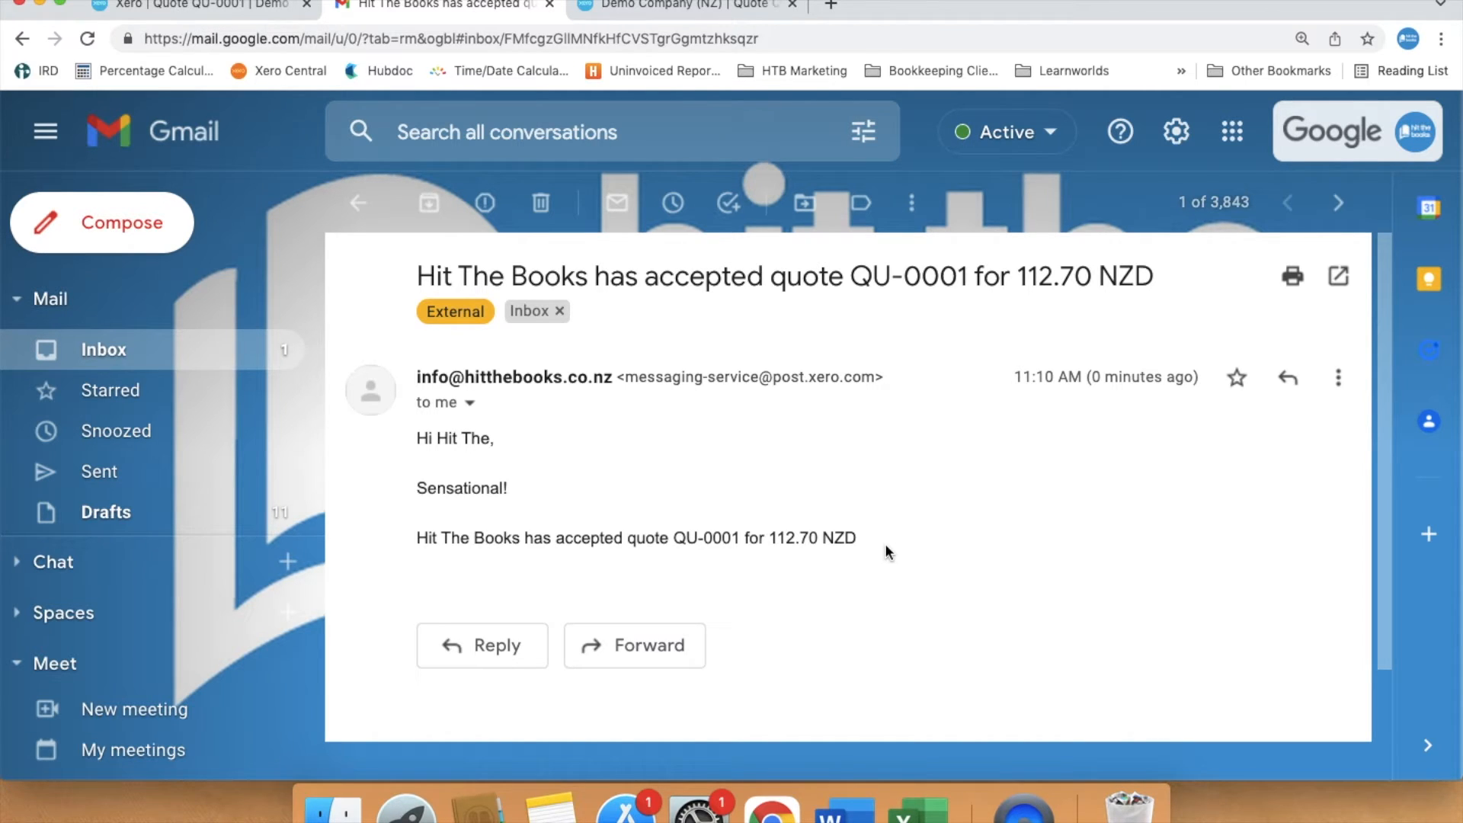
- Back in Xero, open accepted quote QU-0001 and create an invoice from it
{"action": "left_click", "coordinate": [210, 6]}
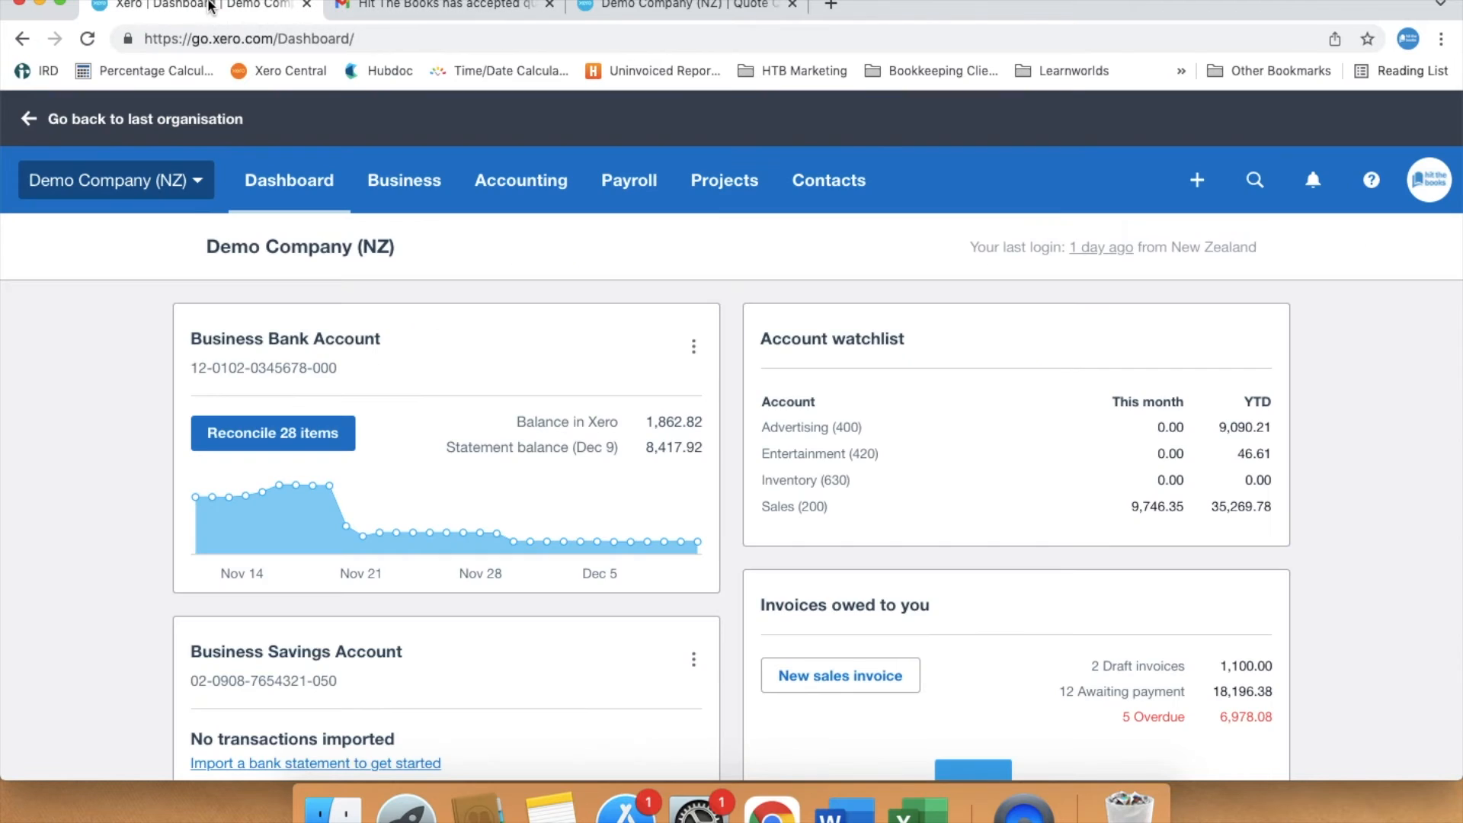
{"action": "left_click", "coordinate": [406, 180]}
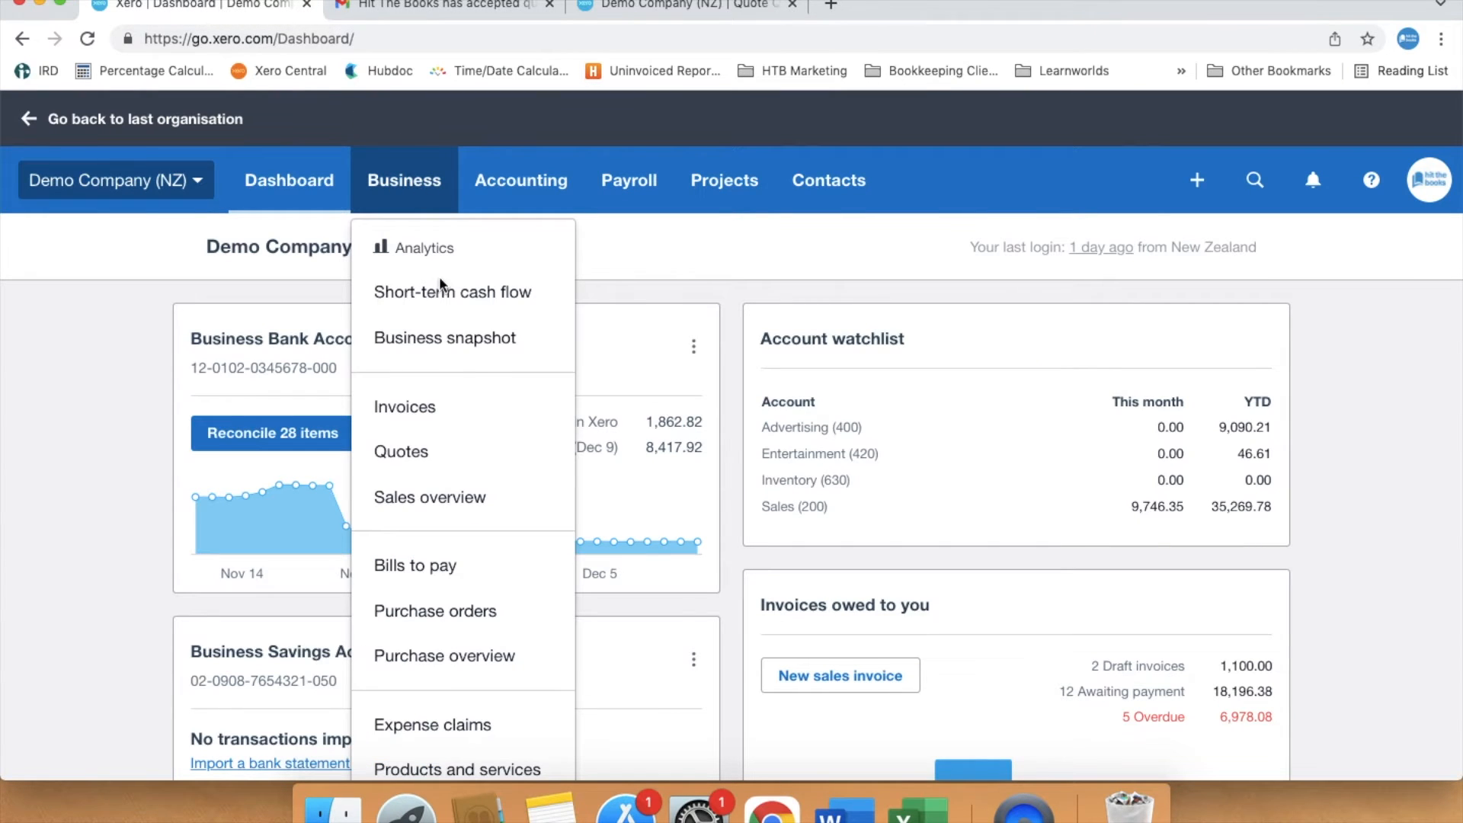
{"action": "left_click", "coordinate": [453, 452]}
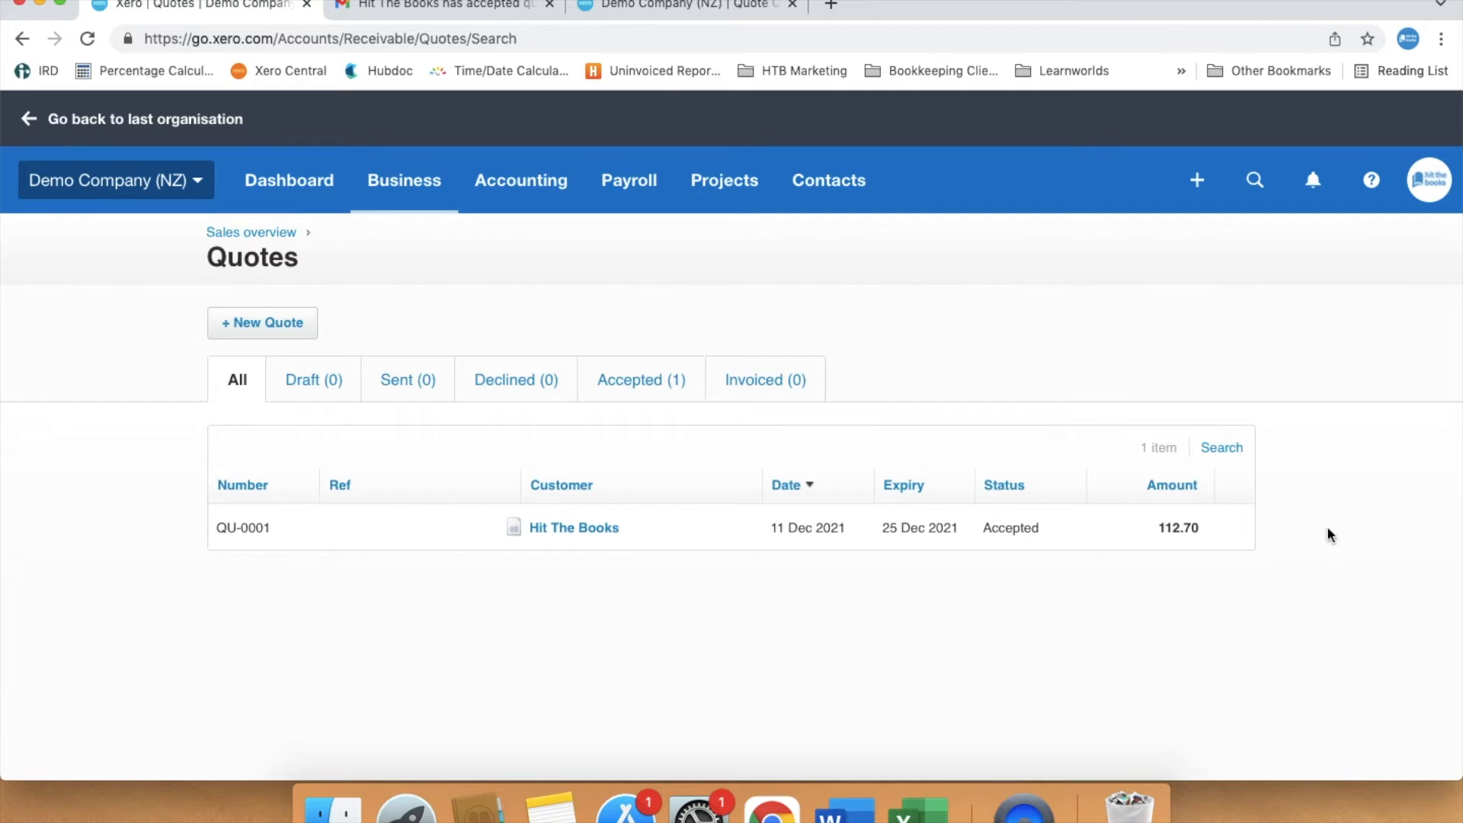
{"action": "left_click", "coordinate": [702, 524]}
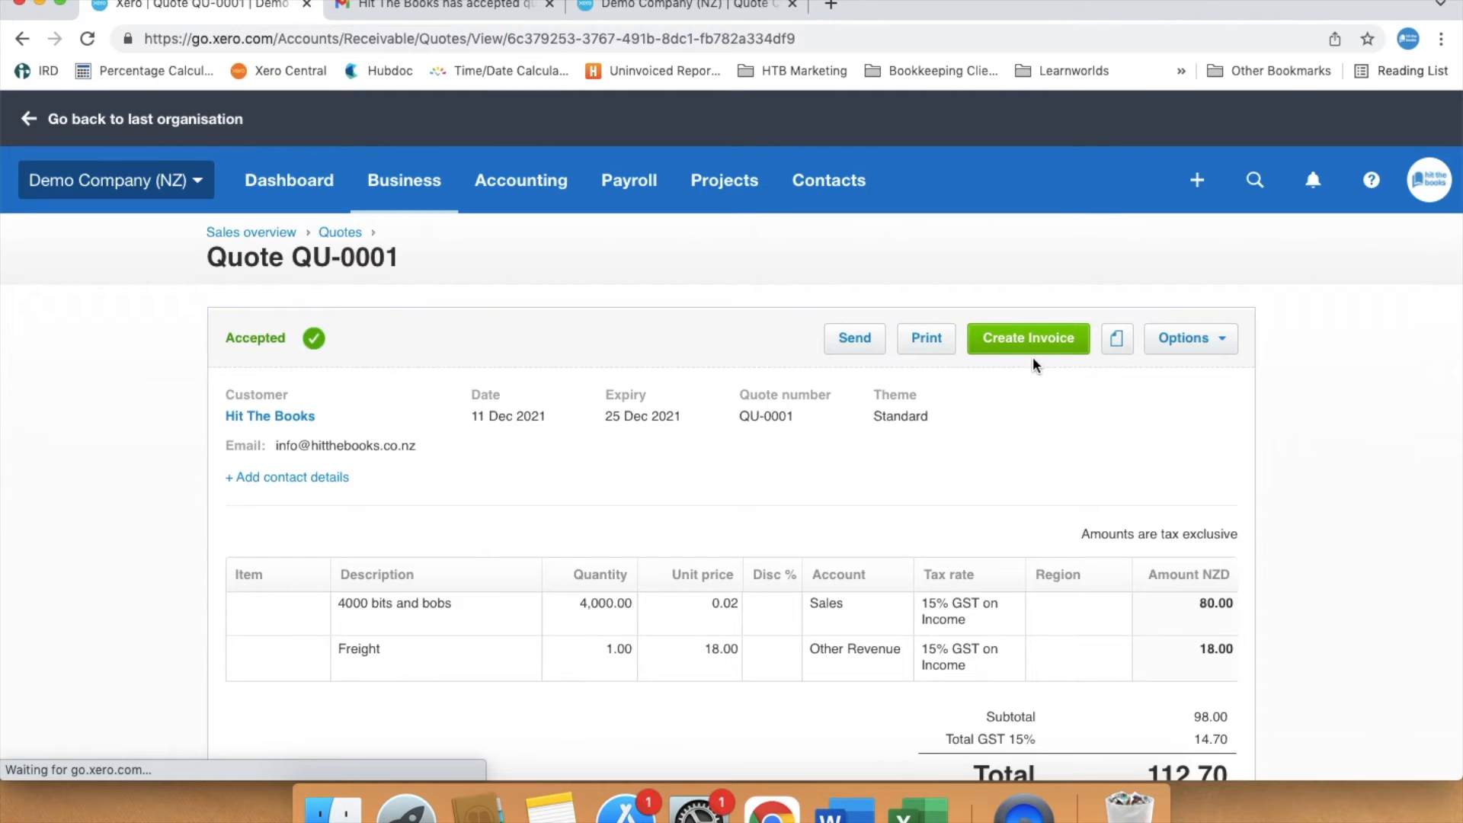
{"action": "left_click", "coordinate": [1026, 339]}
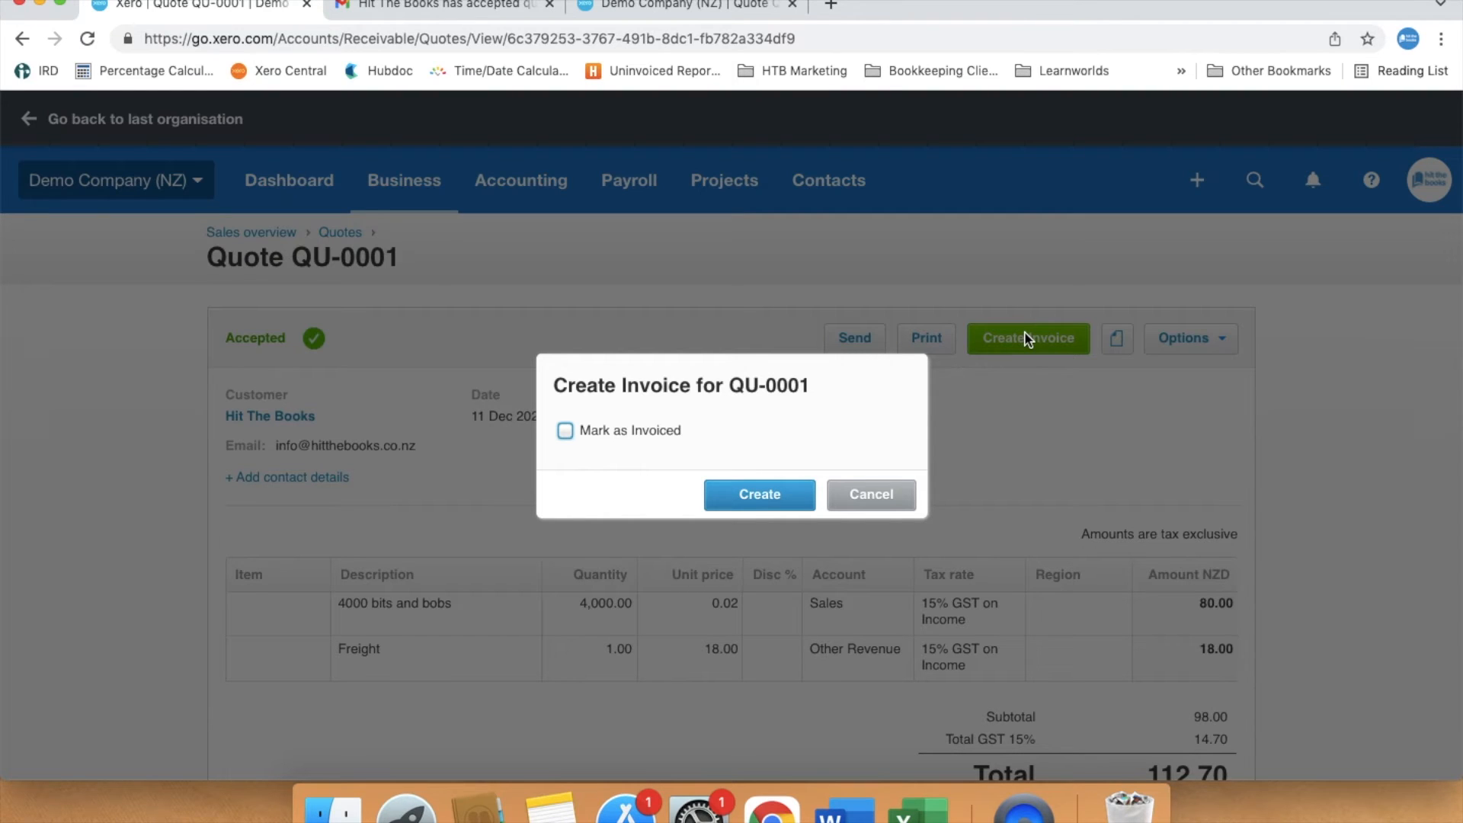
{"action": "left_click", "coordinate": [743, 499]}
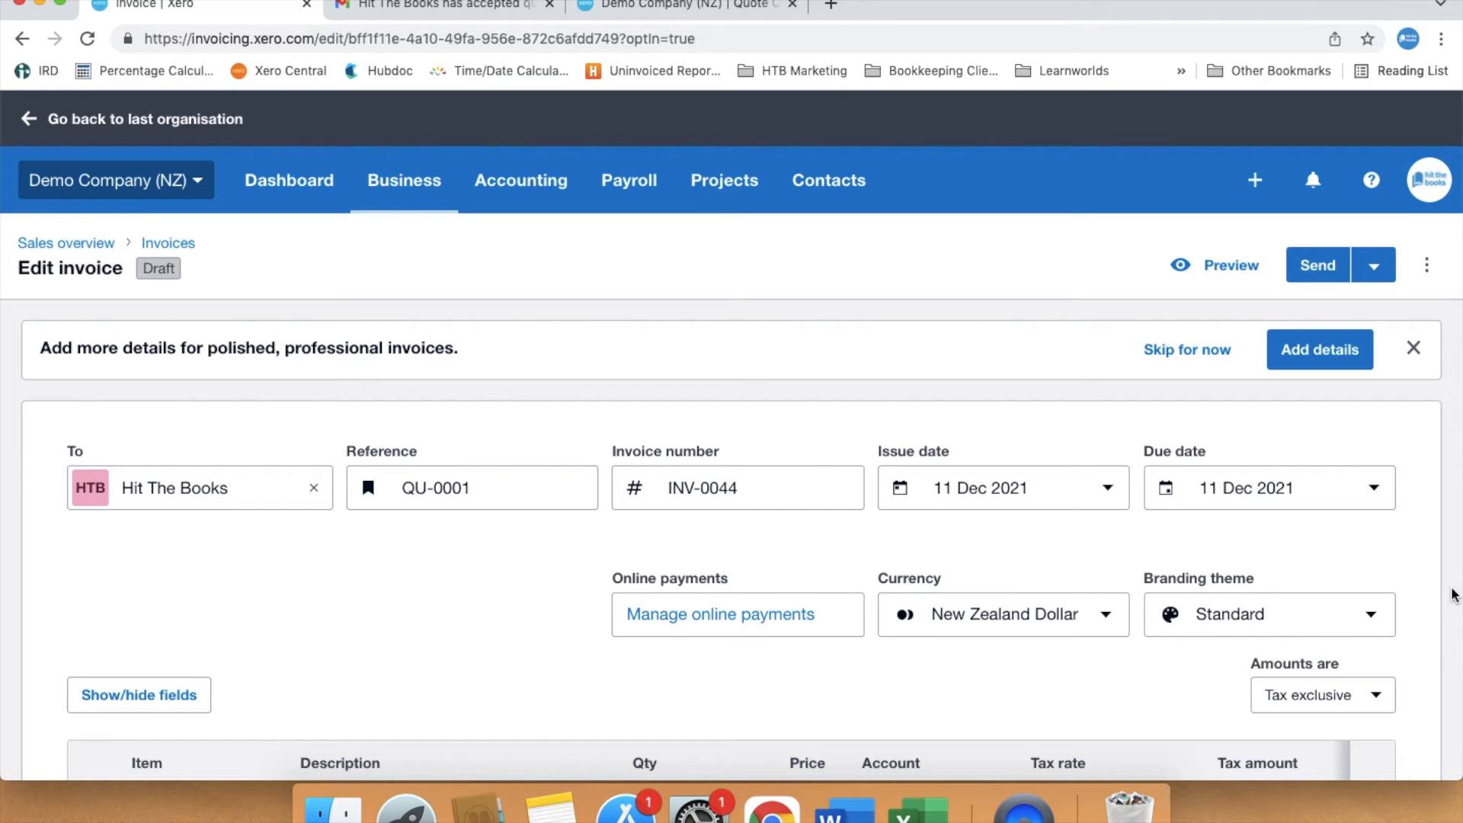
- Set the invoice's due date to the 20th of next month
{"action": "scroll", "coordinate": [1453, 594], "scroll_direction": "down", "scroll_amount": 4}
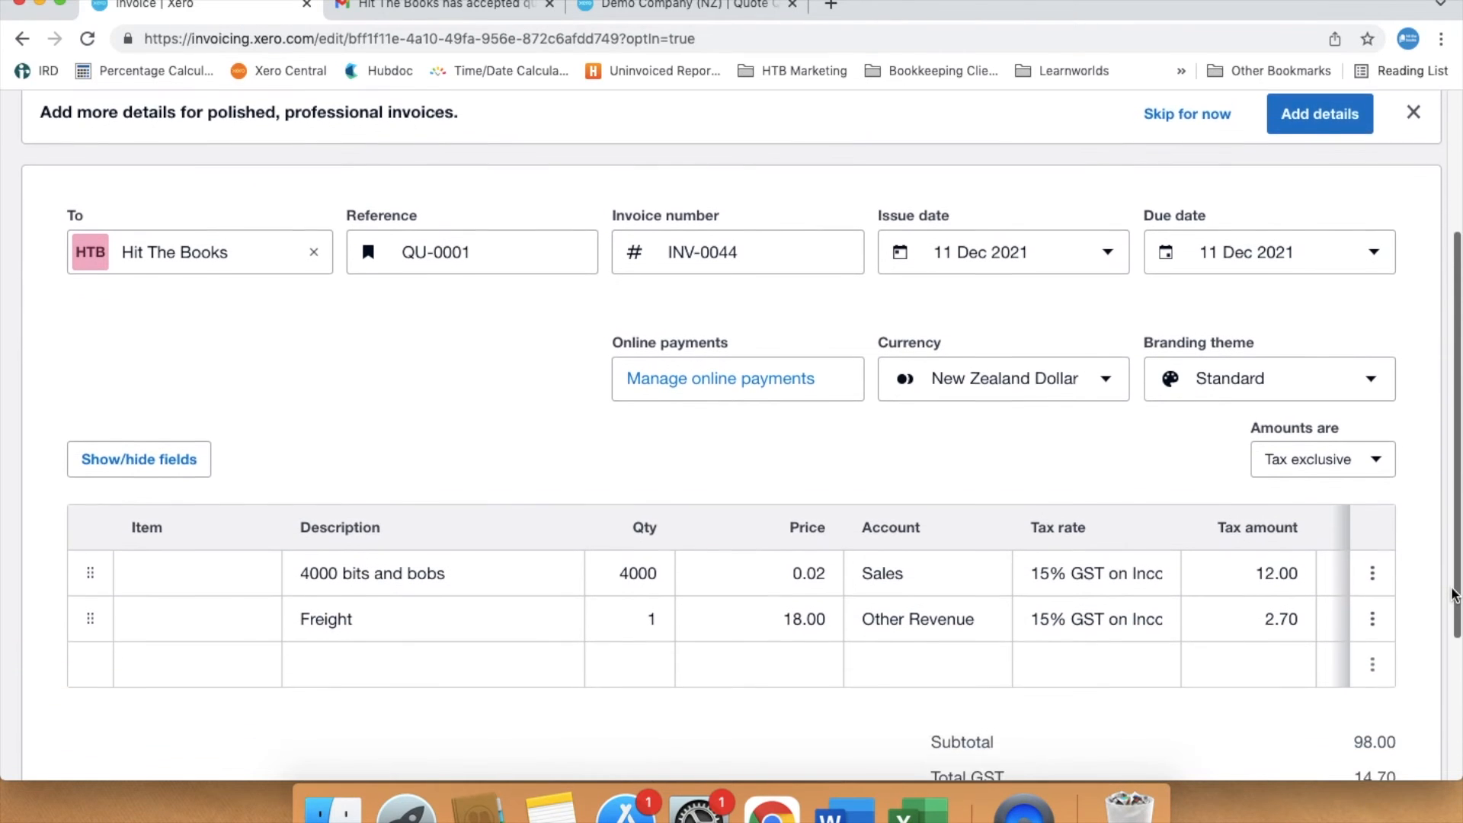
{"action": "scroll", "coordinate": [1454, 595], "scroll_direction": "down", "scroll_amount": 1}
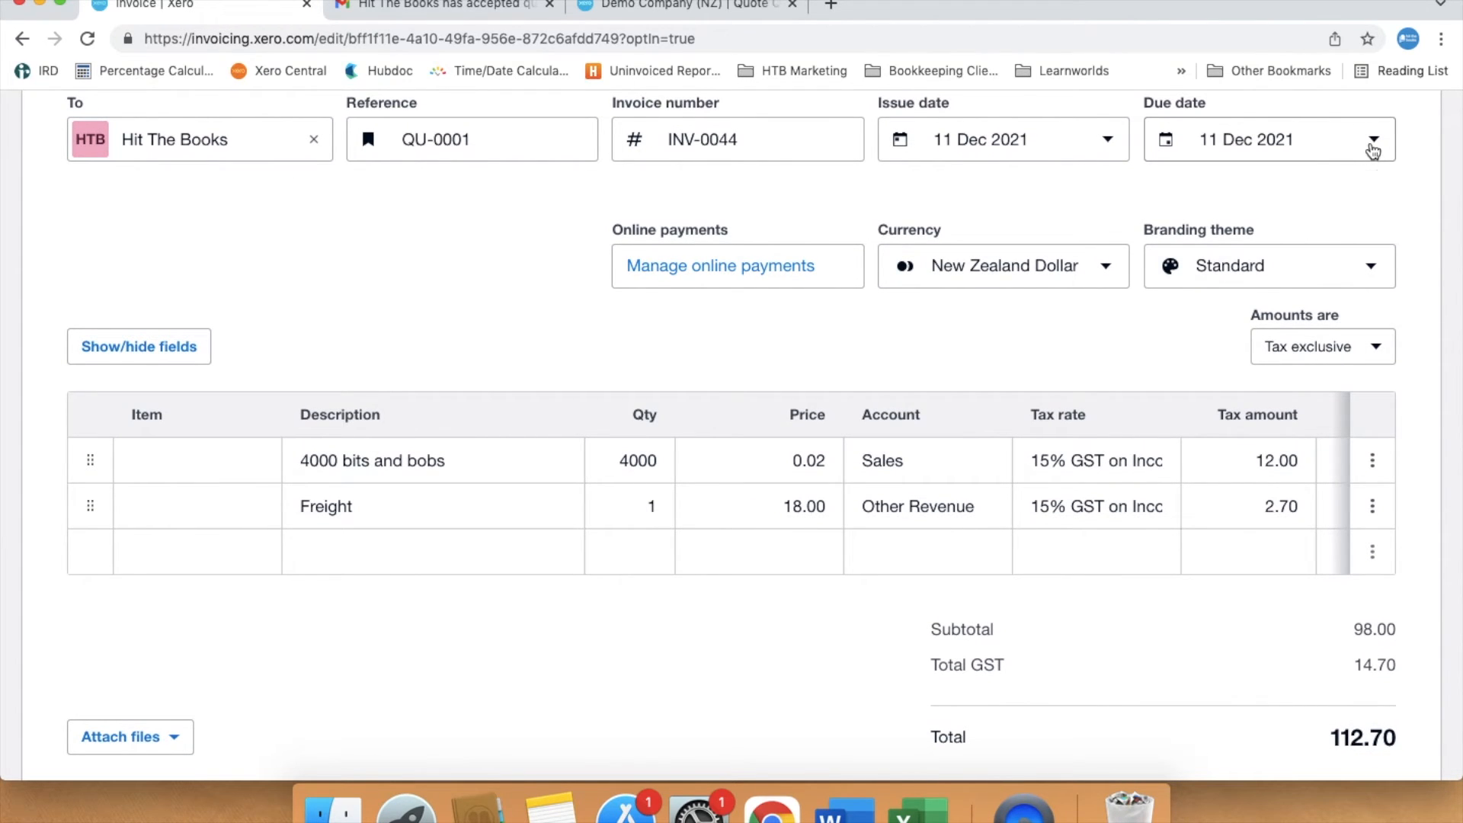
{"action": "left_click", "coordinate": [1373, 145]}
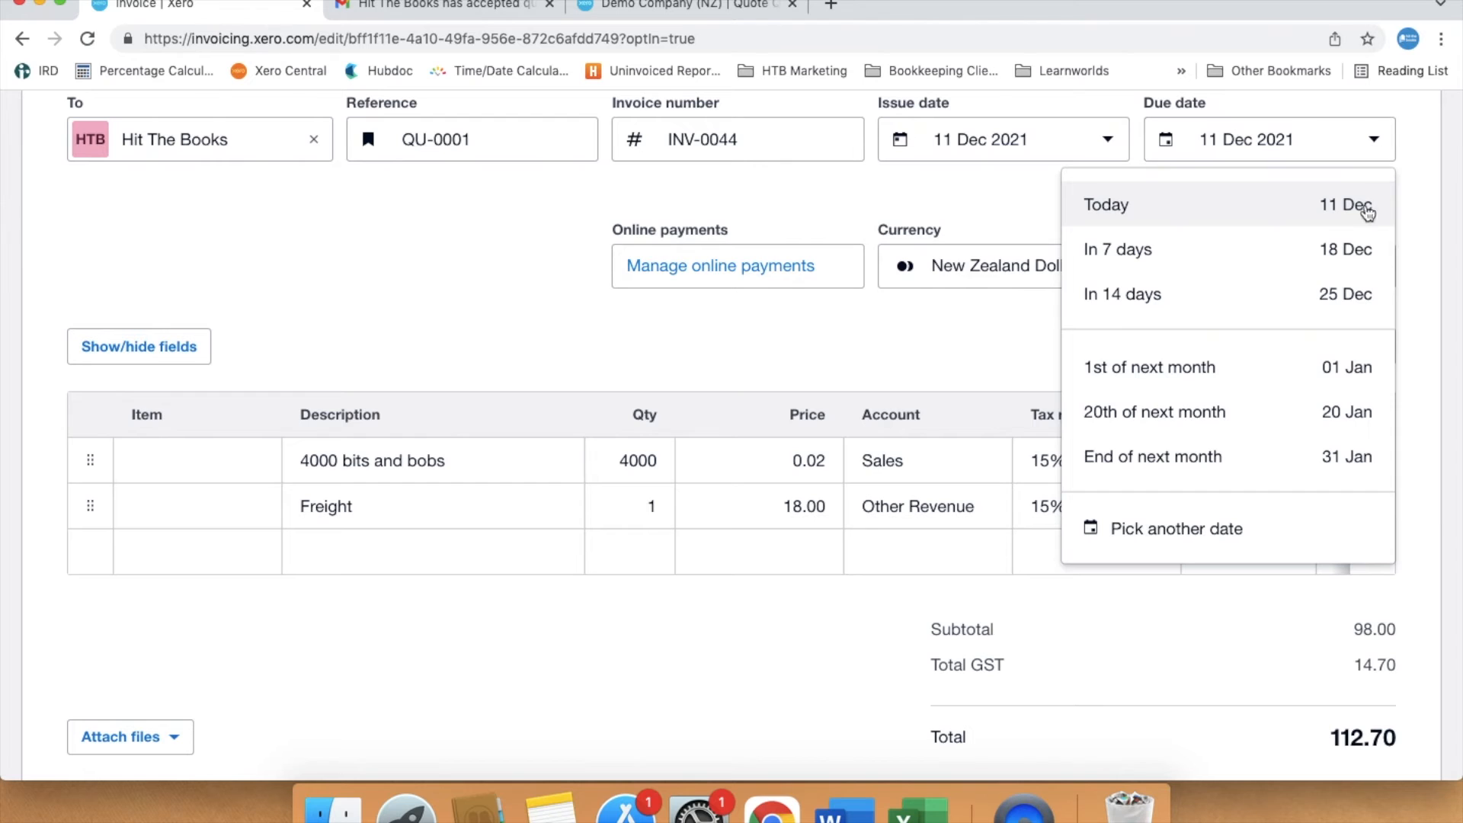
{"action": "left_click", "coordinate": [1345, 411]}
{"action": "left_click", "coordinate": [1434, 573]}
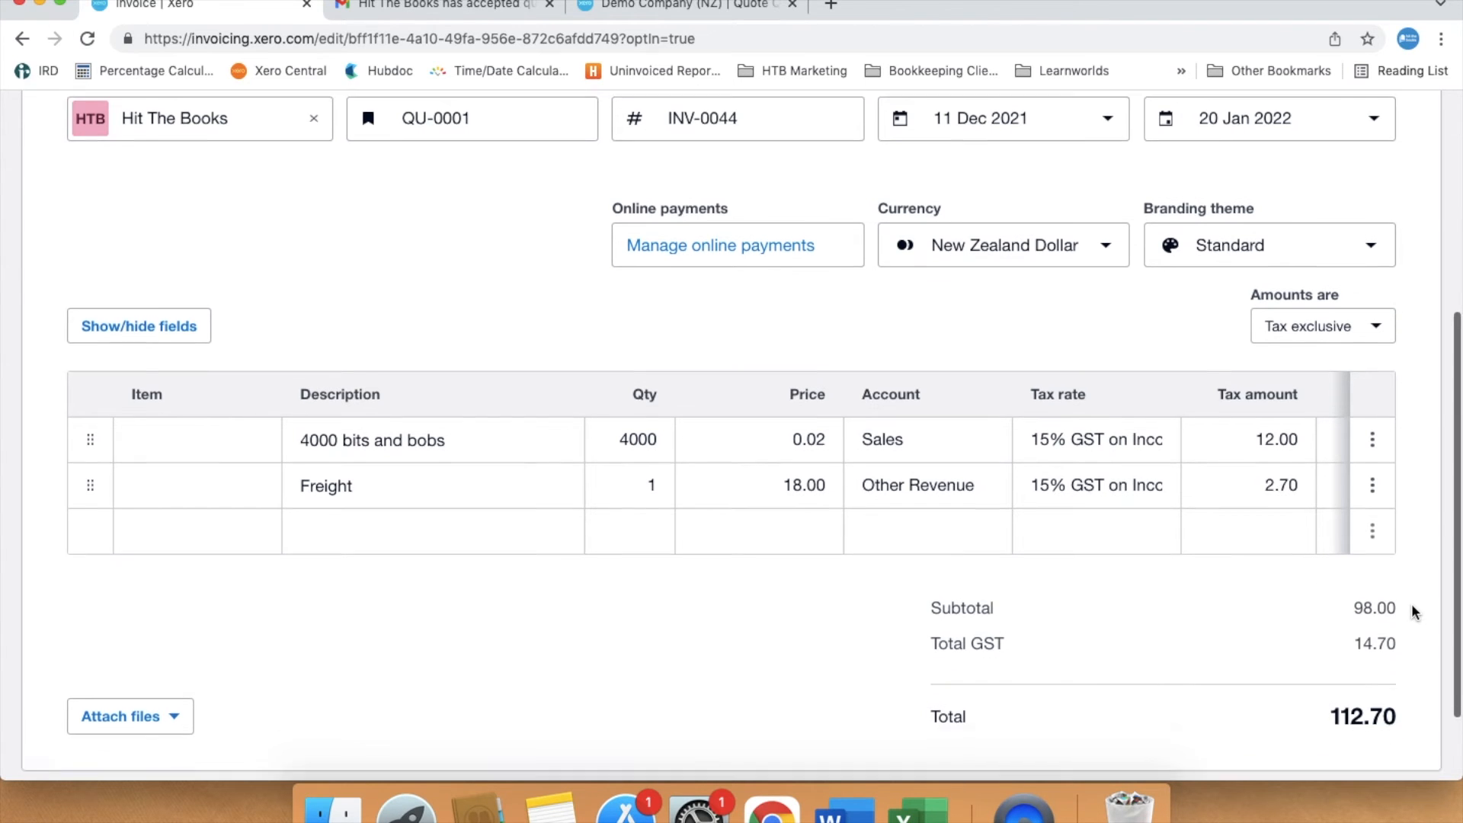
- Send the invoice by email to the customer
{"action": "scroll", "coordinate": [1411, 603], "scroll_direction": "down", "scroll_amount": 2}
{"action": "scroll", "coordinate": [1411, 603], "scroll_direction": "up", "scroll_amount": 2}
{"action": "scroll", "coordinate": [1411, 604], "scroll_direction": "up", "scroll_amount": 4}
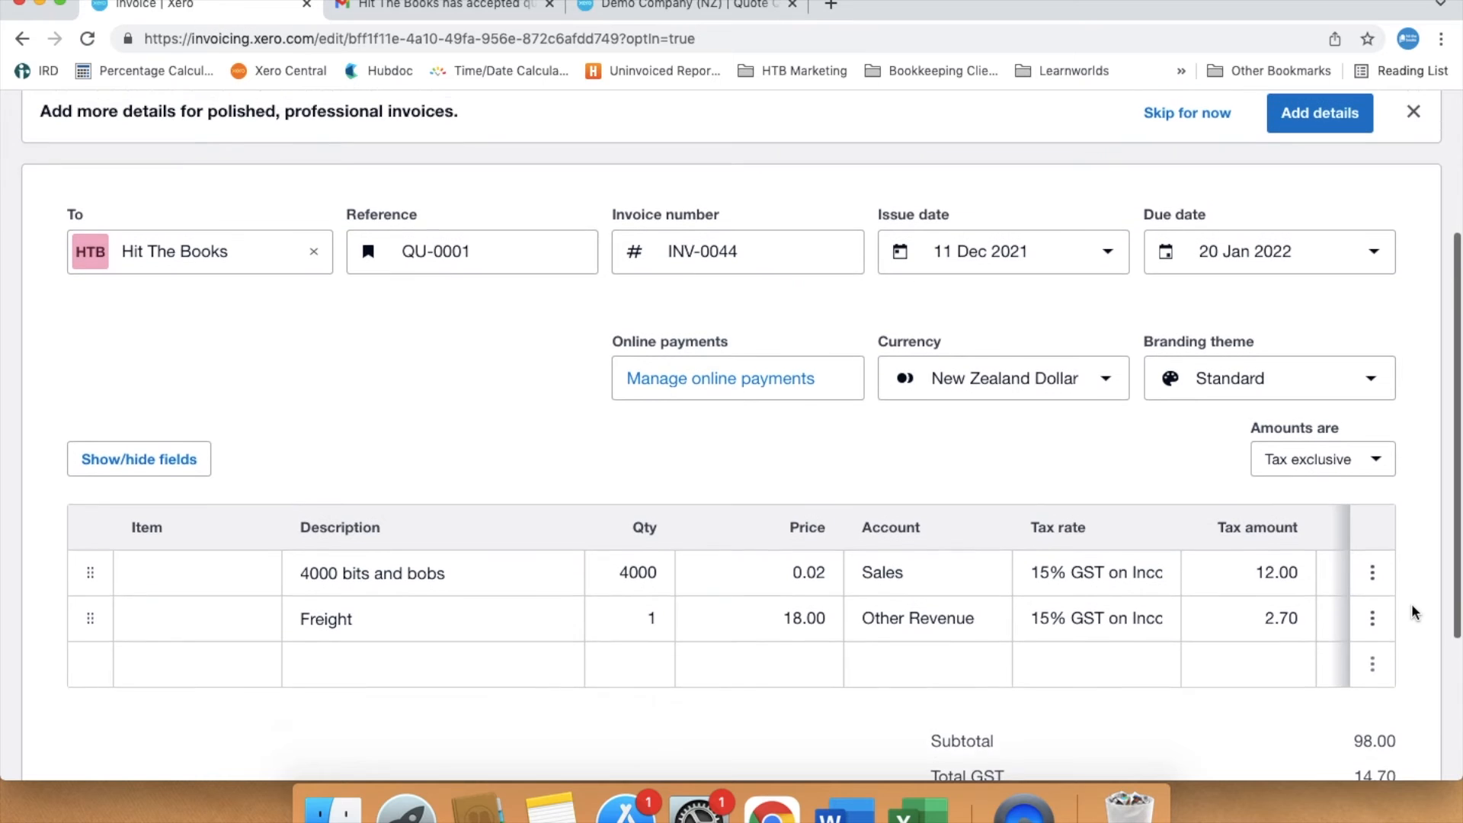
{"action": "scroll", "coordinate": [1411, 603], "scroll_direction": "up", "scroll_amount": 1}
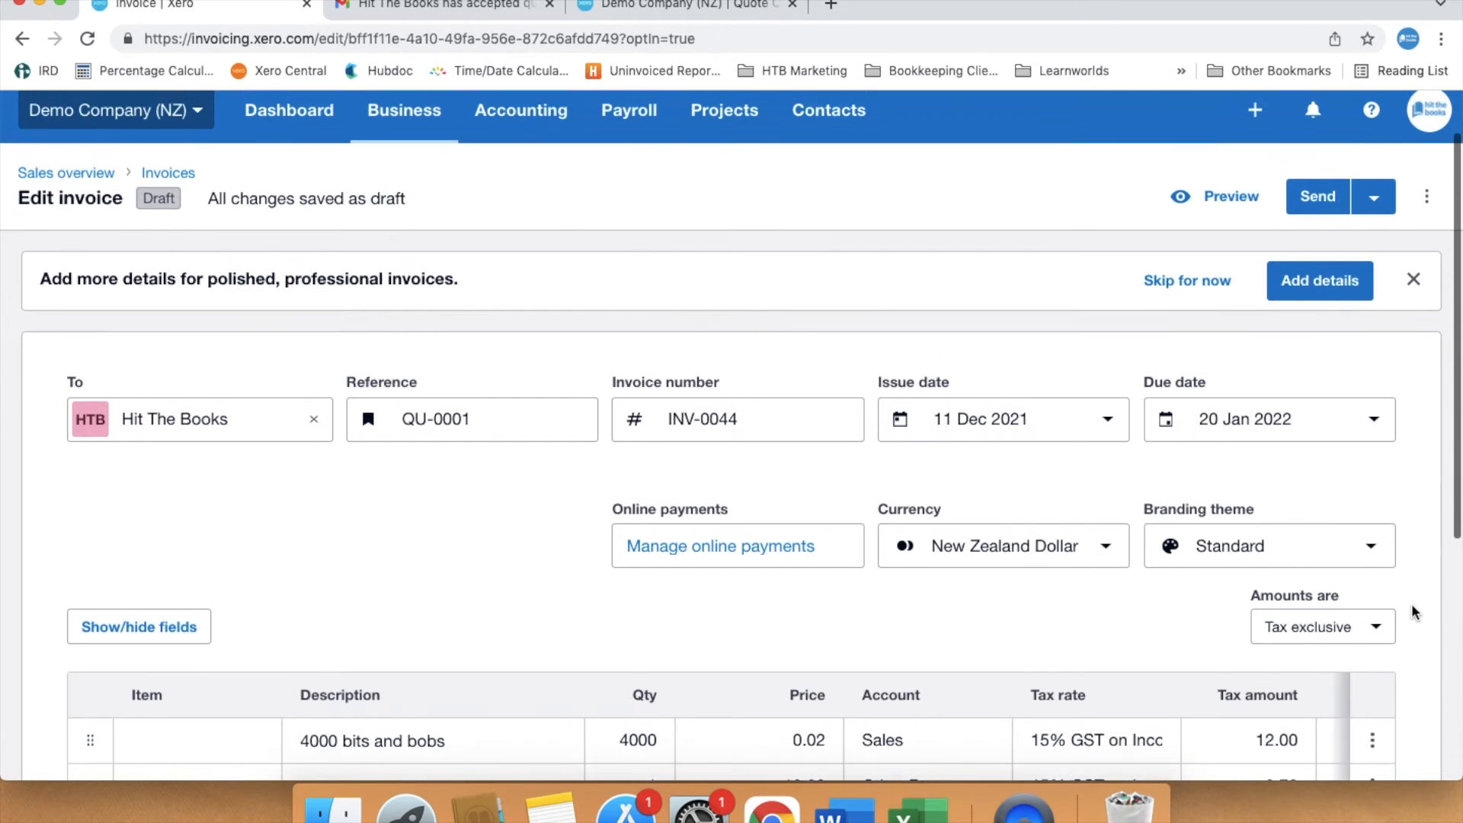
{"action": "left_click", "coordinate": [1313, 200]}
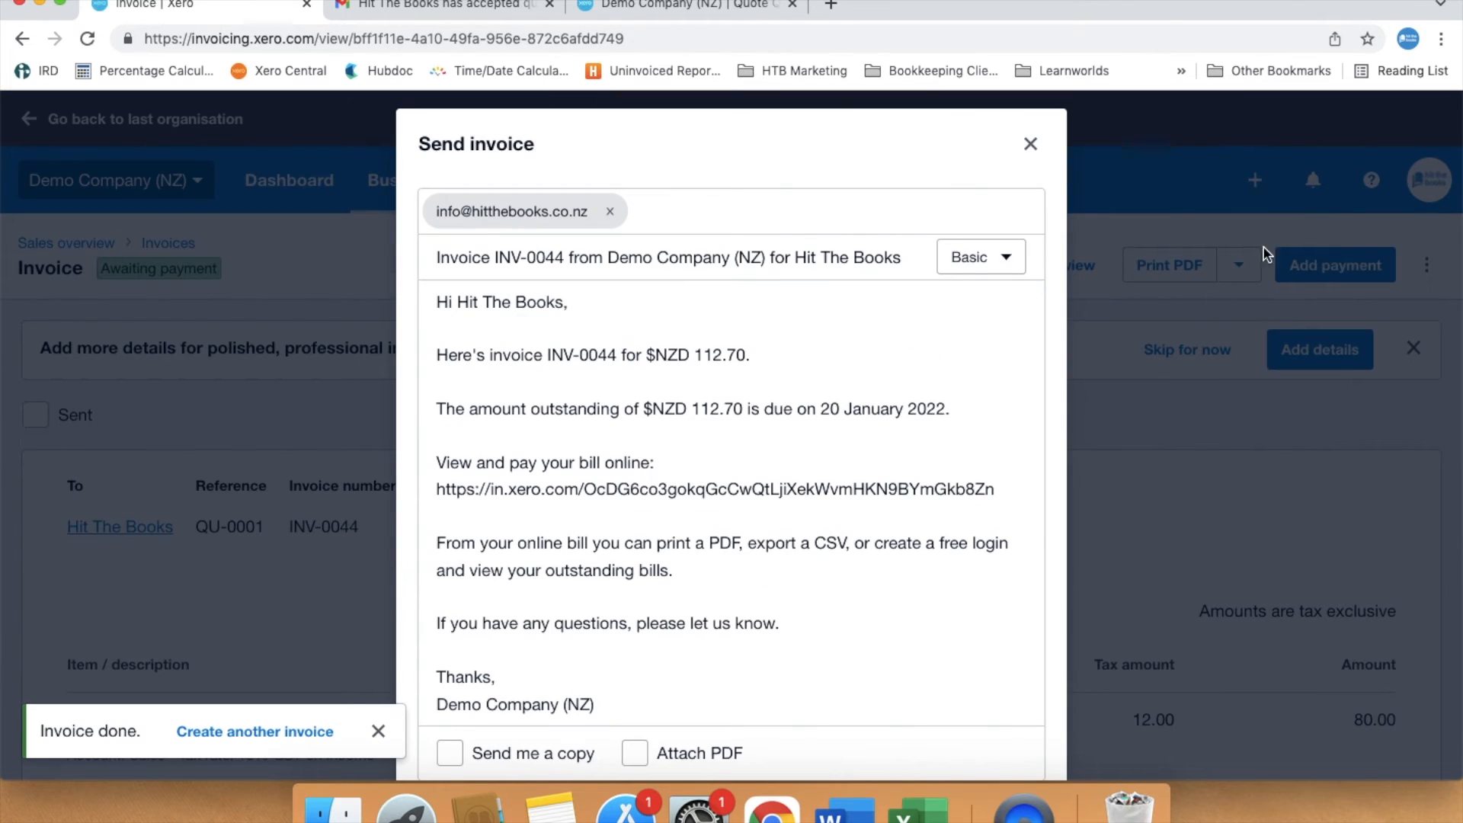
{"action": "scroll", "coordinate": [934, 660], "scroll_direction": "down", "scroll_amount": 2}
{"action": "left_click", "coordinate": [993, 720]}
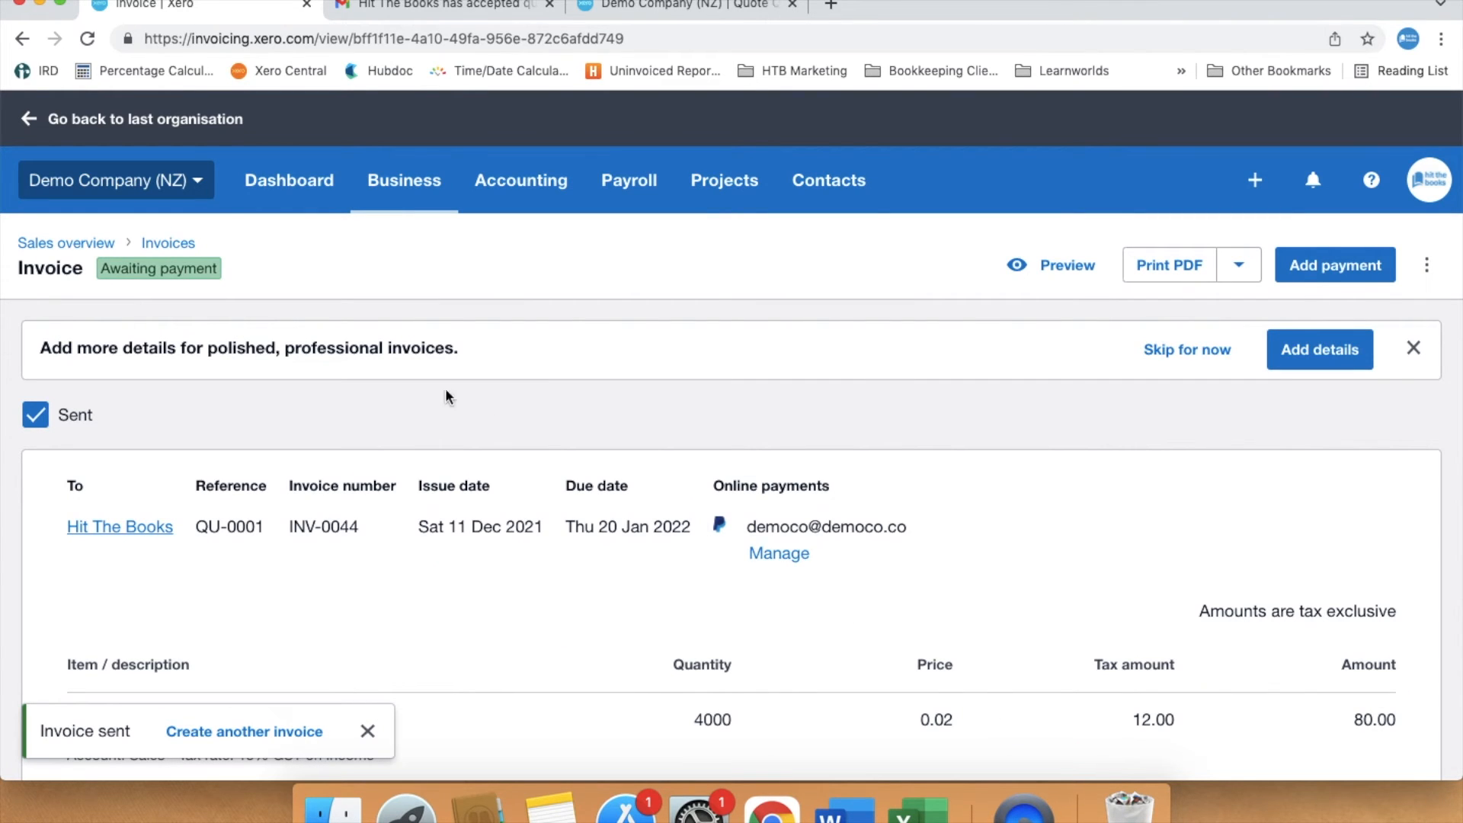
- Open the sent quote QU-0002 from the quotes list and mark it as accepted
{"action": "left_click", "coordinate": [176, 244]}
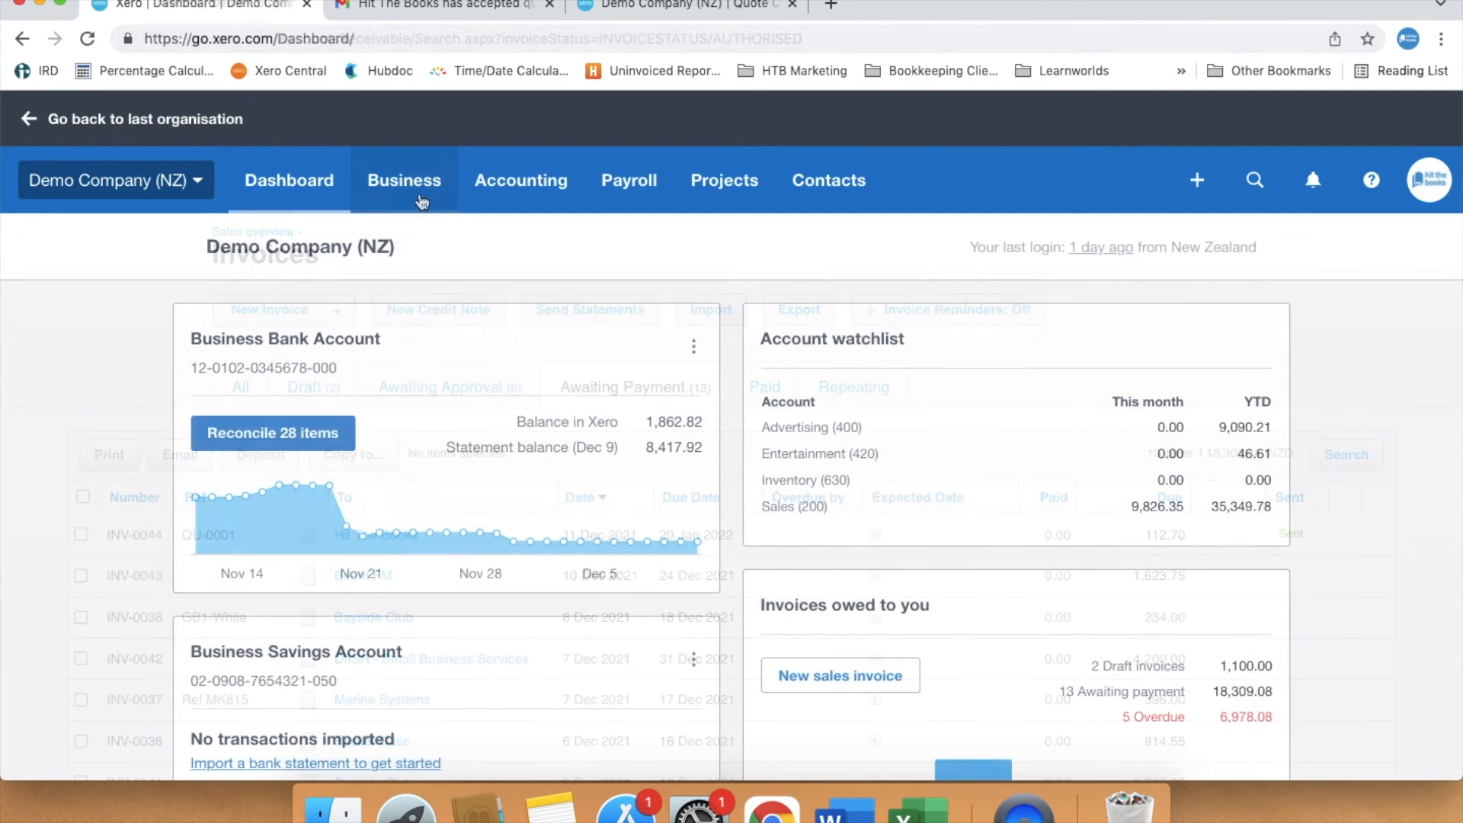
{"action": "left_click", "coordinate": [415, 195]}
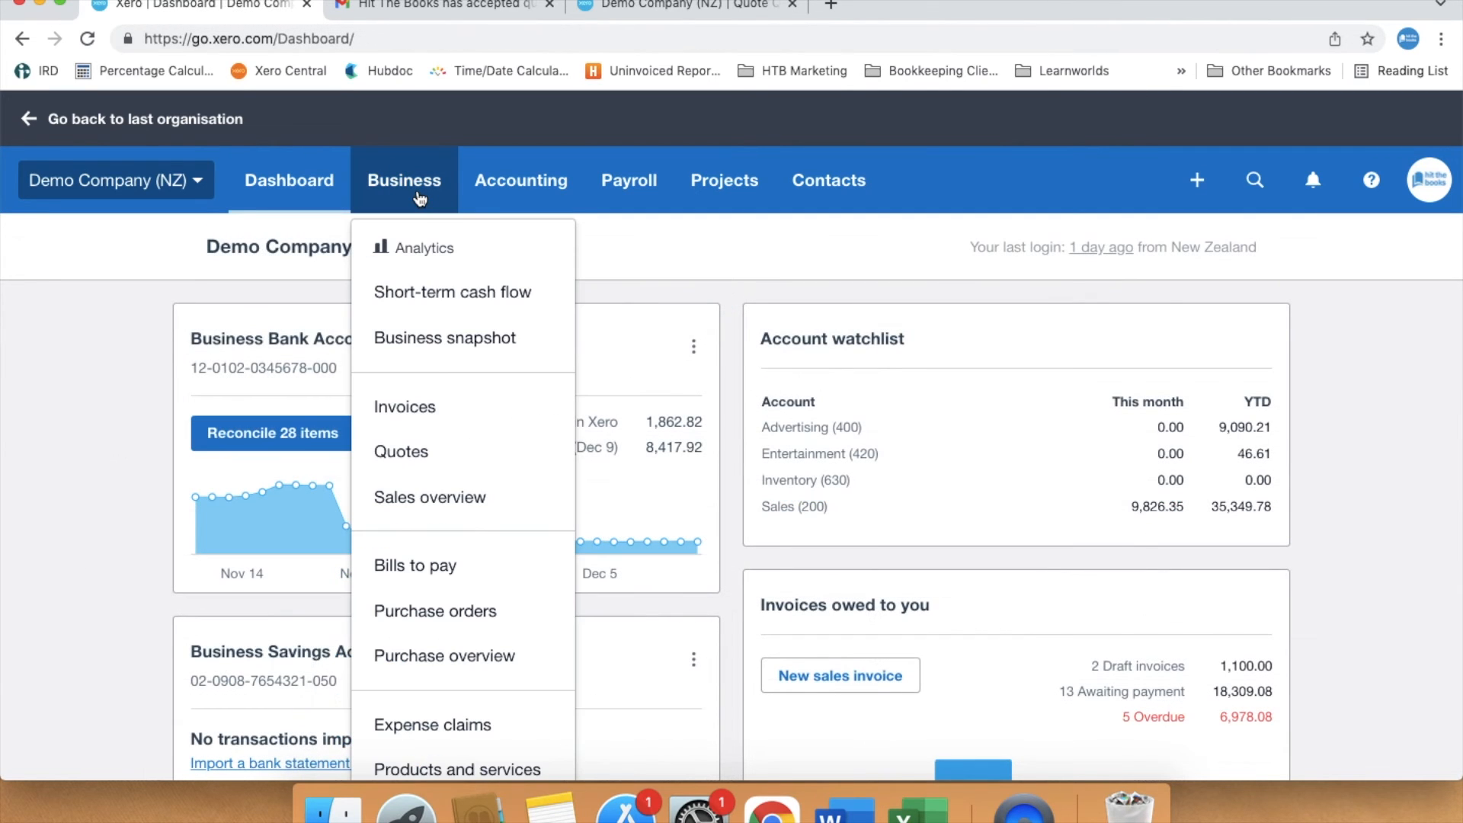
{"action": "left_click", "coordinate": [406, 452]}
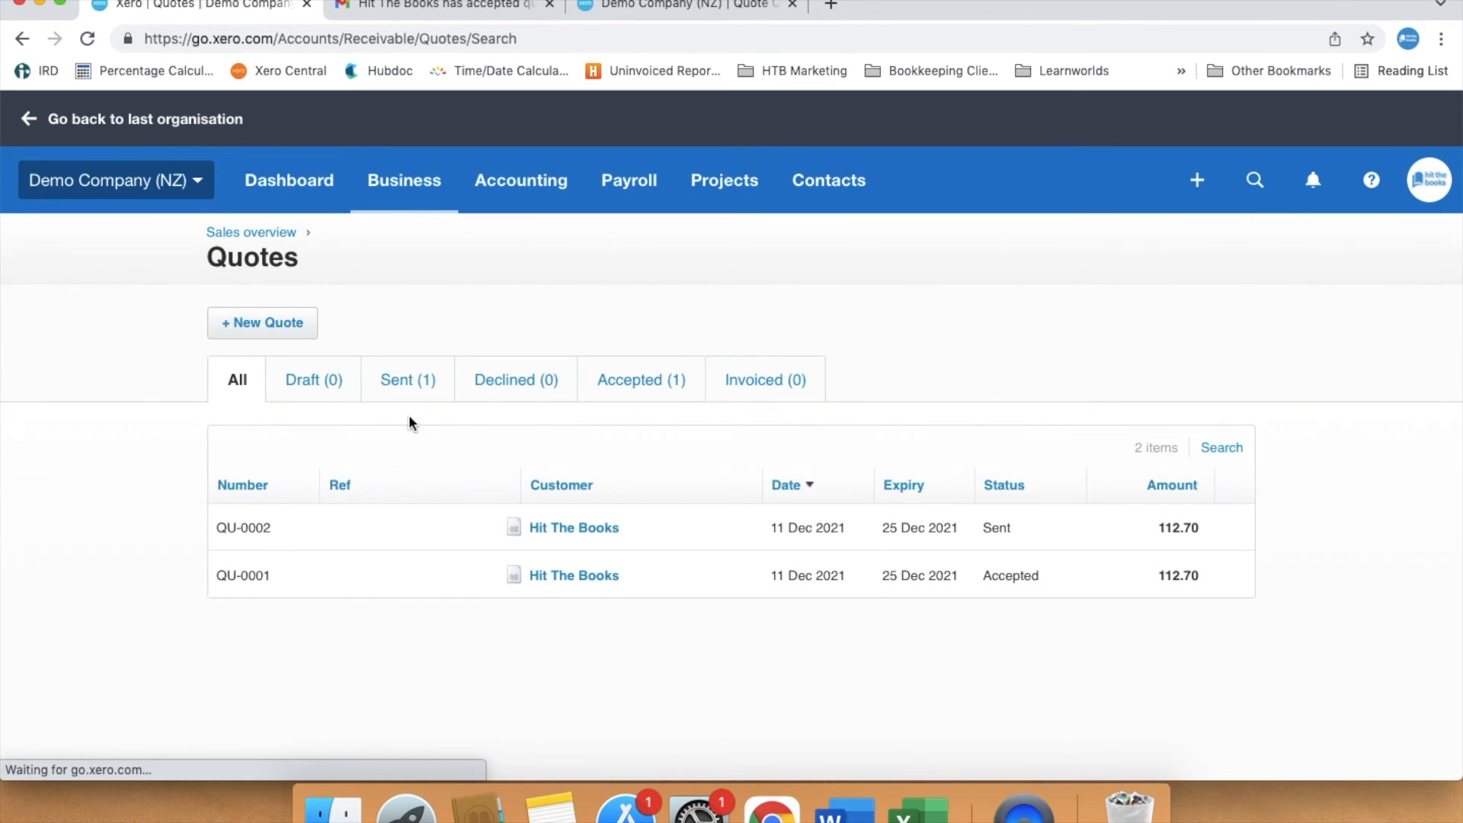
{"action": "left_click", "coordinate": [412, 386]}
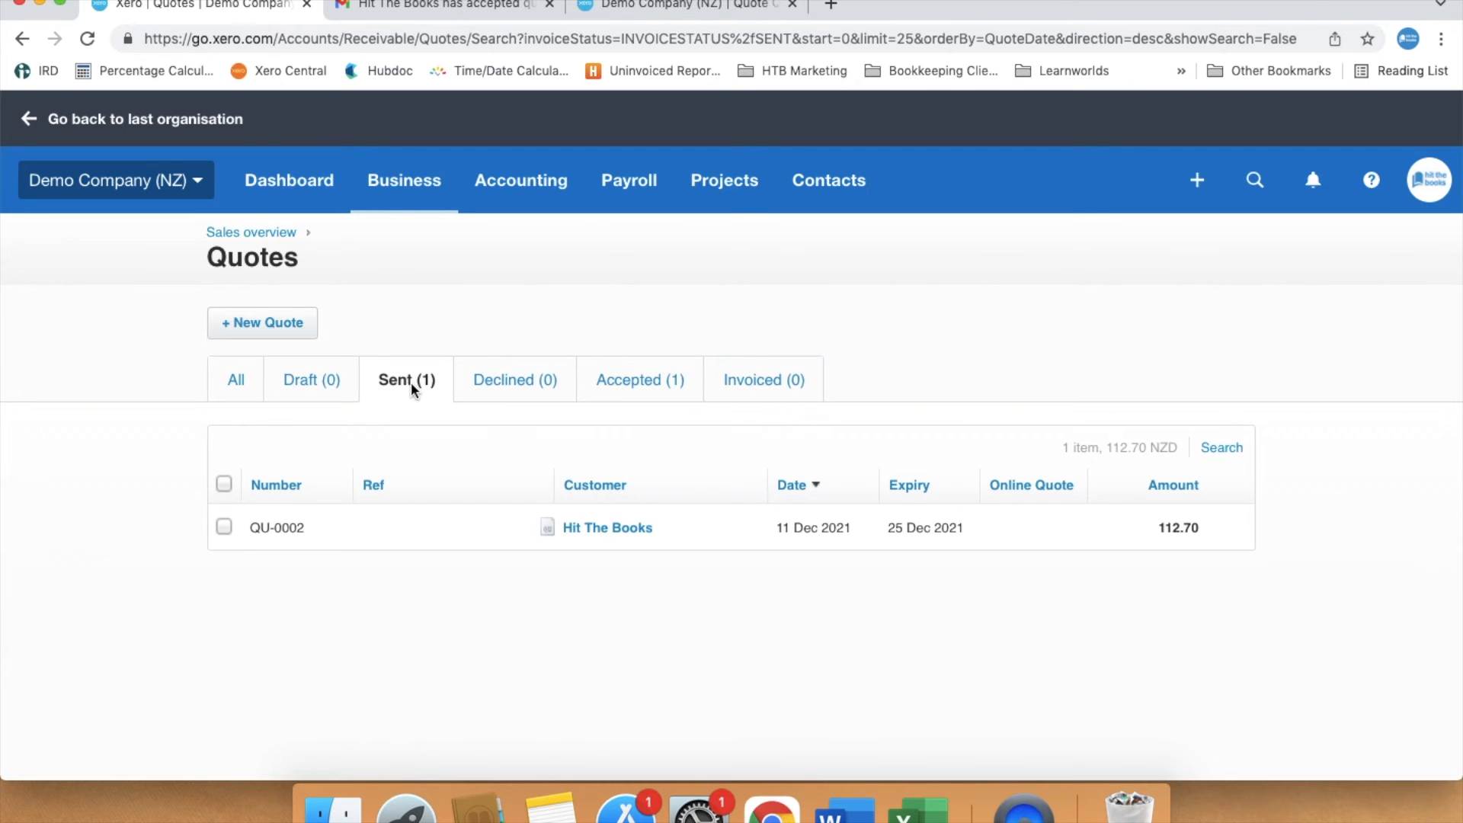
{"action": "left_click", "coordinate": [592, 534]}
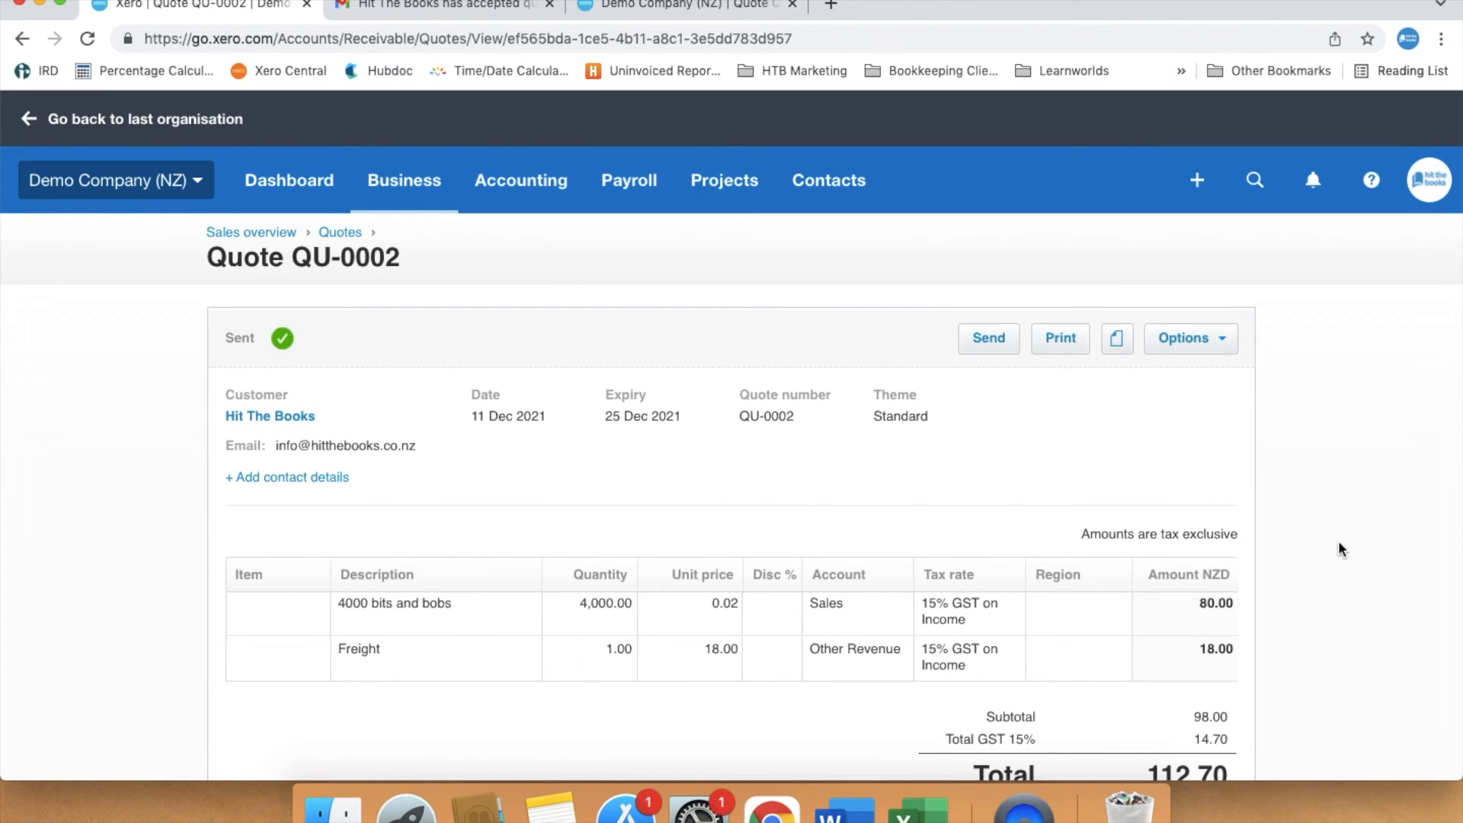
{"action": "left_click", "coordinate": [1213, 342]}
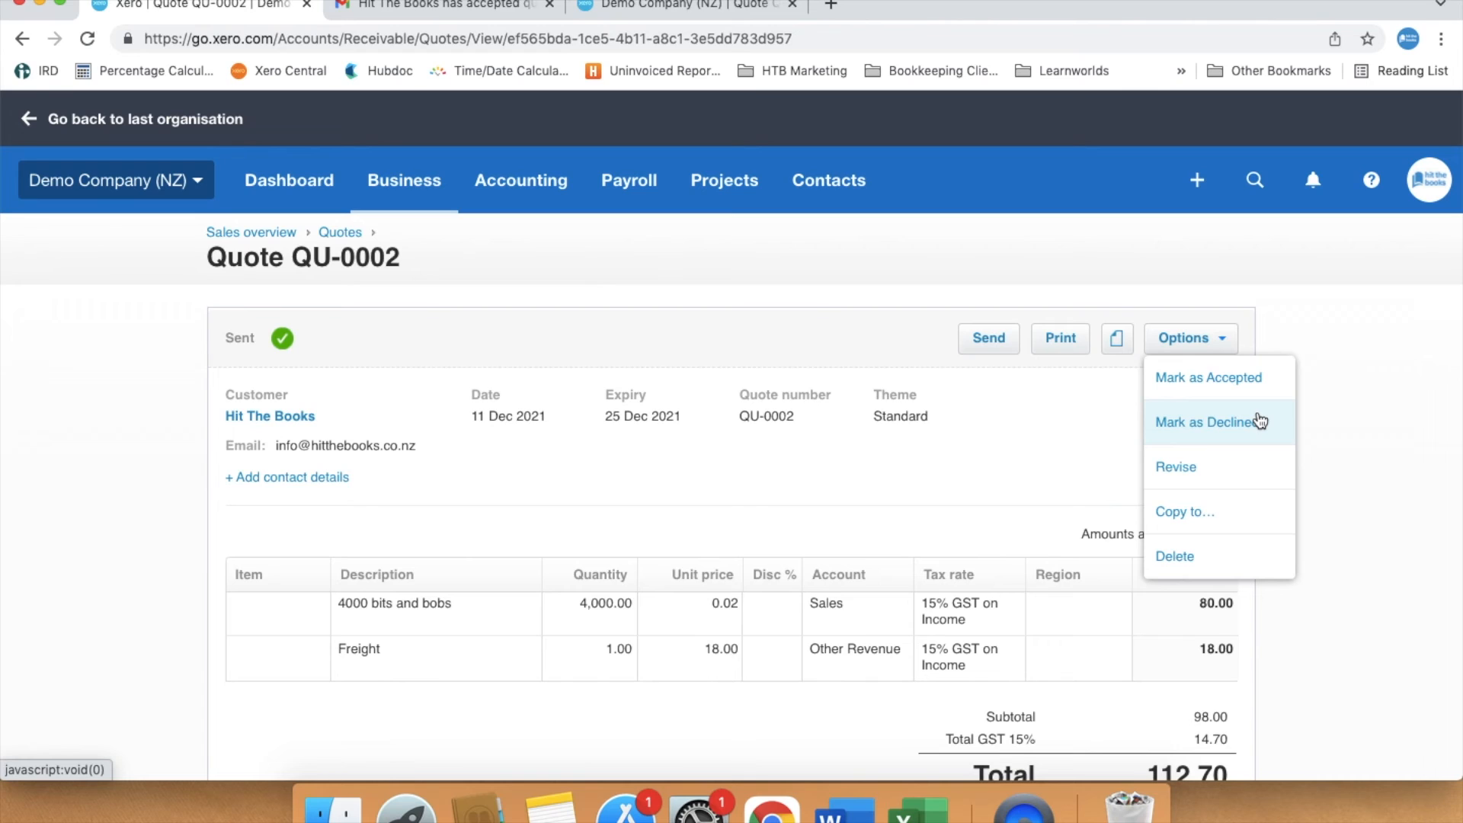
{"action": "left_click", "coordinate": [1221, 380]}
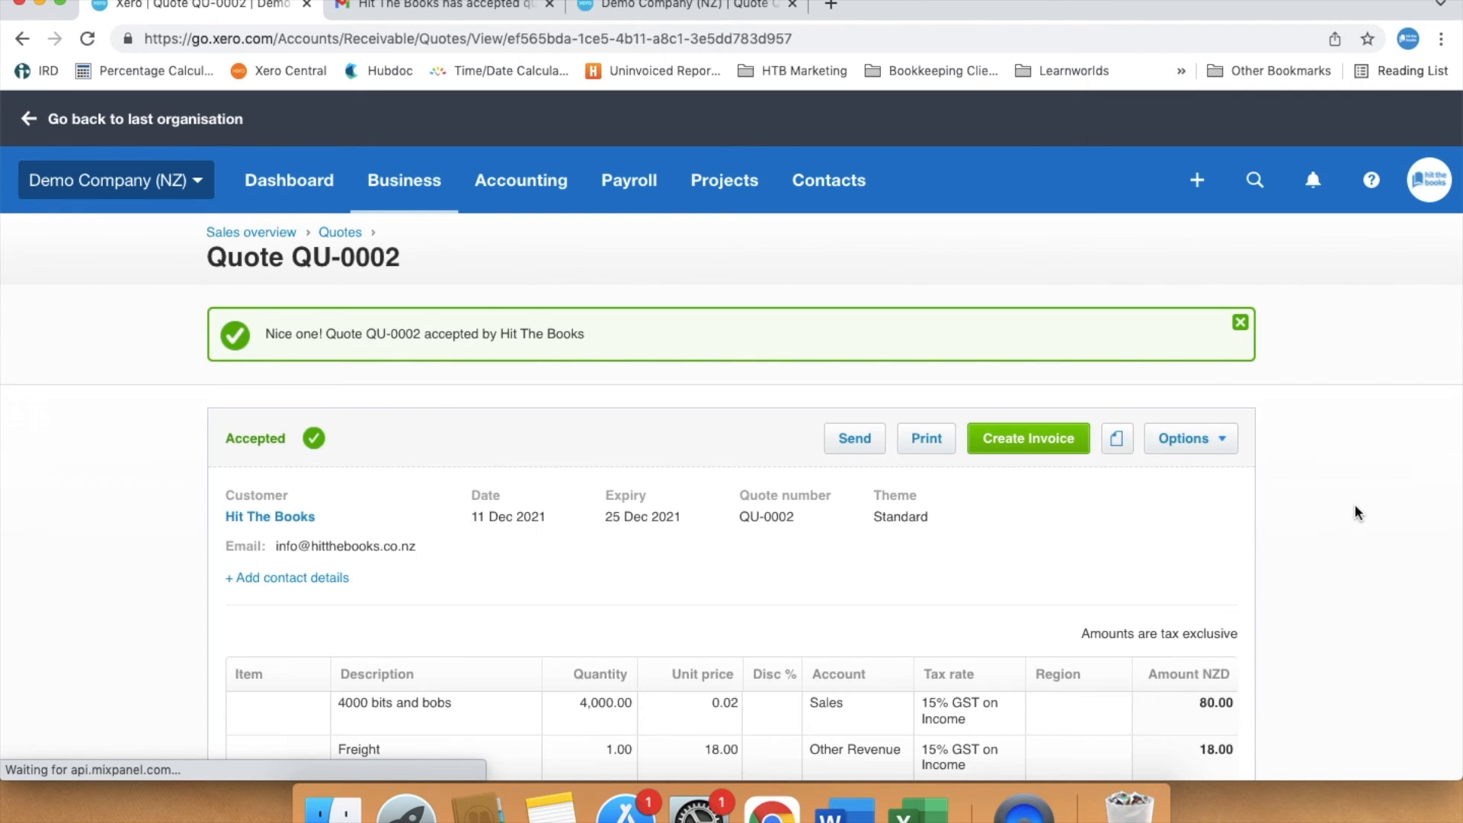
- Create an invoice from quote QU-0002 with the quote marked as invoiced
{"action": "scroll", "coordinate": [1355, 504], "scroll_direction": "down", "scroll_amount": 5}
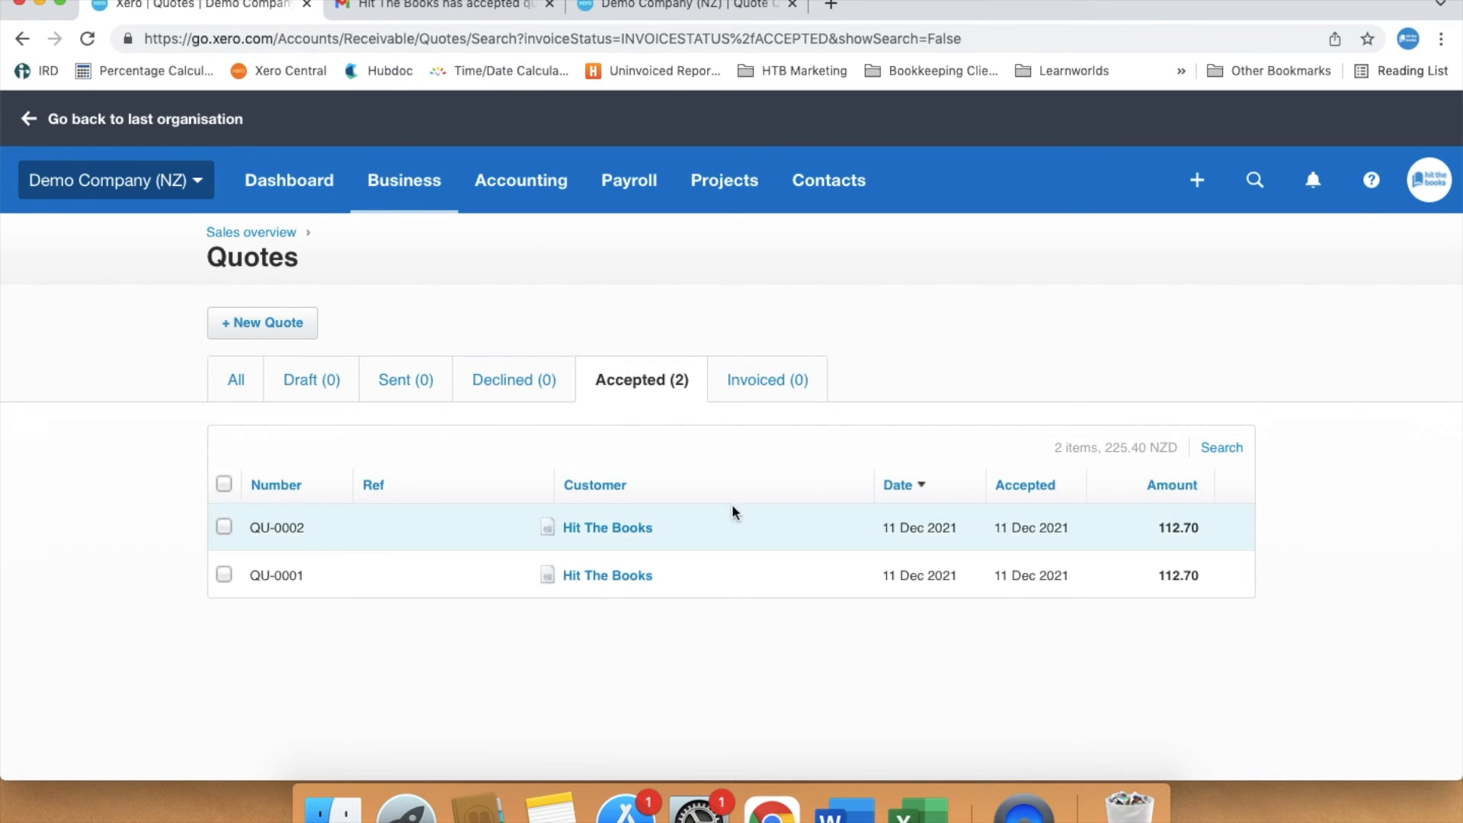
{"action": "left_click", "coordinate": [637, 530]}
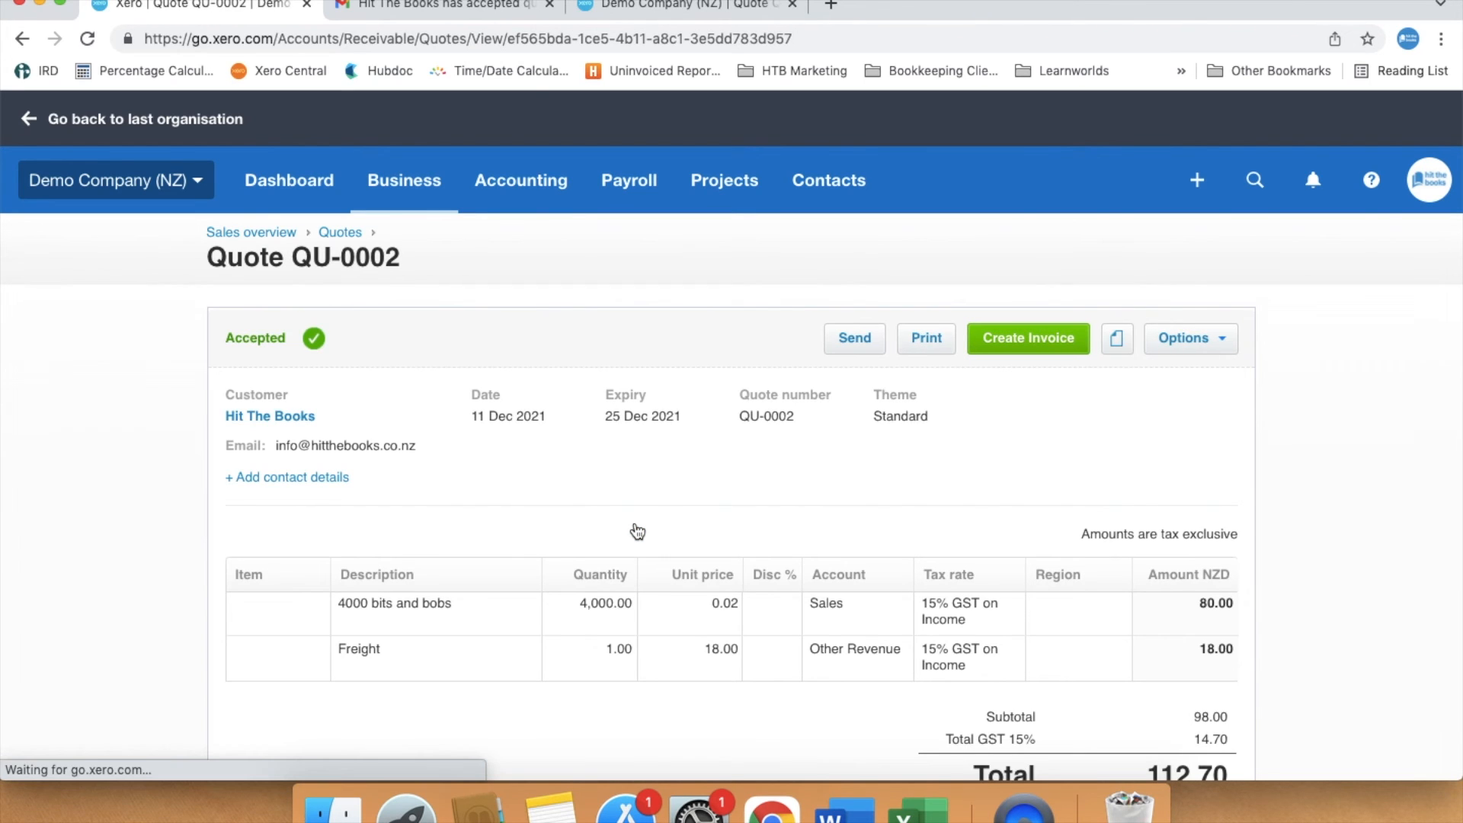
{"action": "left_click", "coordinate": [1013, 355]}
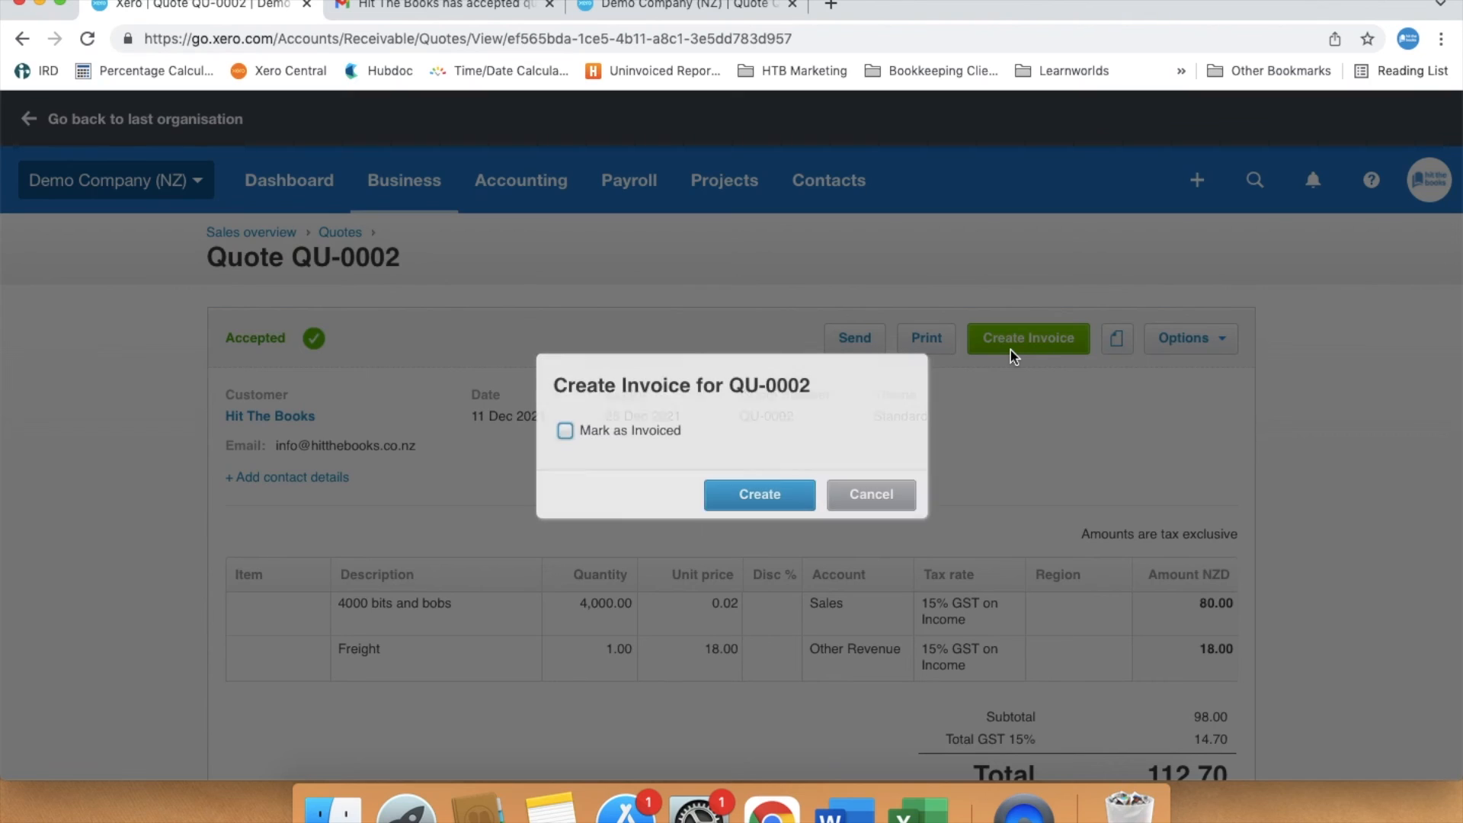
{"action": "left_click", "coordinate": [666, 434]}
{"action": "left_click", "coordinate": [771, 501]}
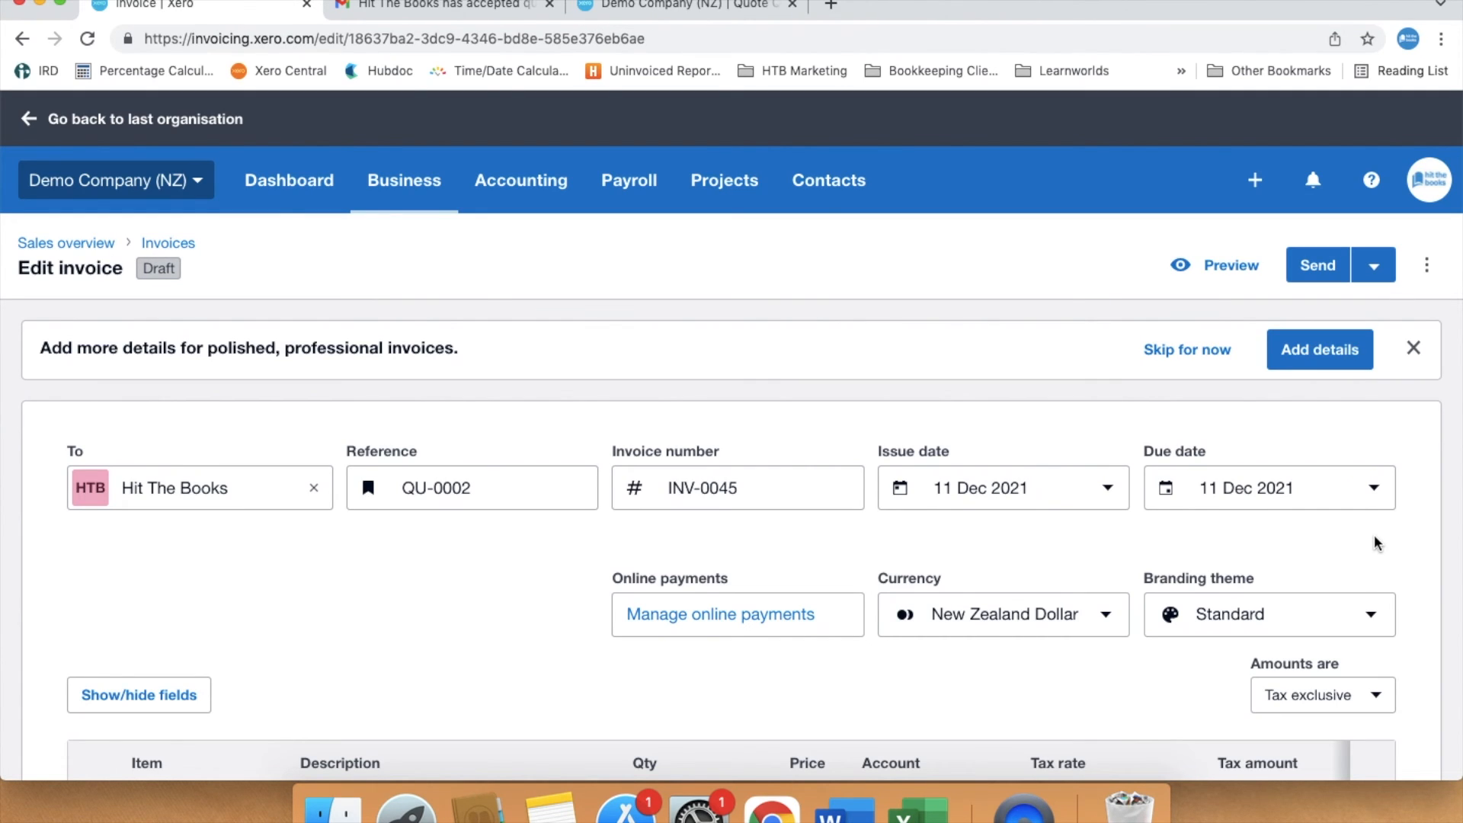
- Change the new invoice's due date to 20 Jan 2022, the 20th of next month
{"action": "scroll", "coordinate": [1374, 543], "scroll_direction": "down", "scroll_amount": 5}
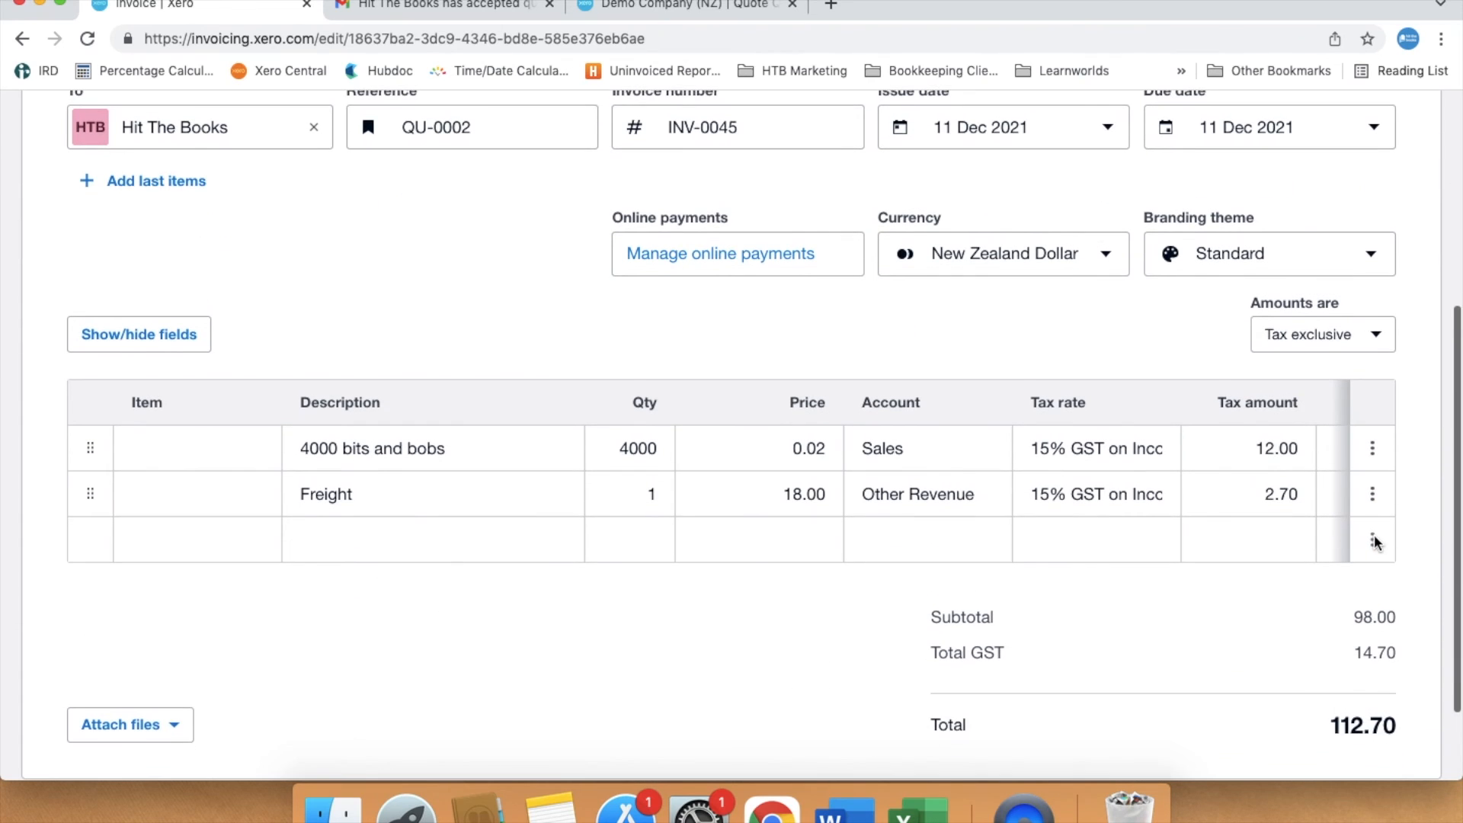
{"action": "scroll", "coordinate": [1374, 536], "scroll_direction": "down", "scroll_amount": 2}
{"action": "scroll", "coordinate": [1374, 536], "scroll_direction": "up", "scroll_amount": 1}
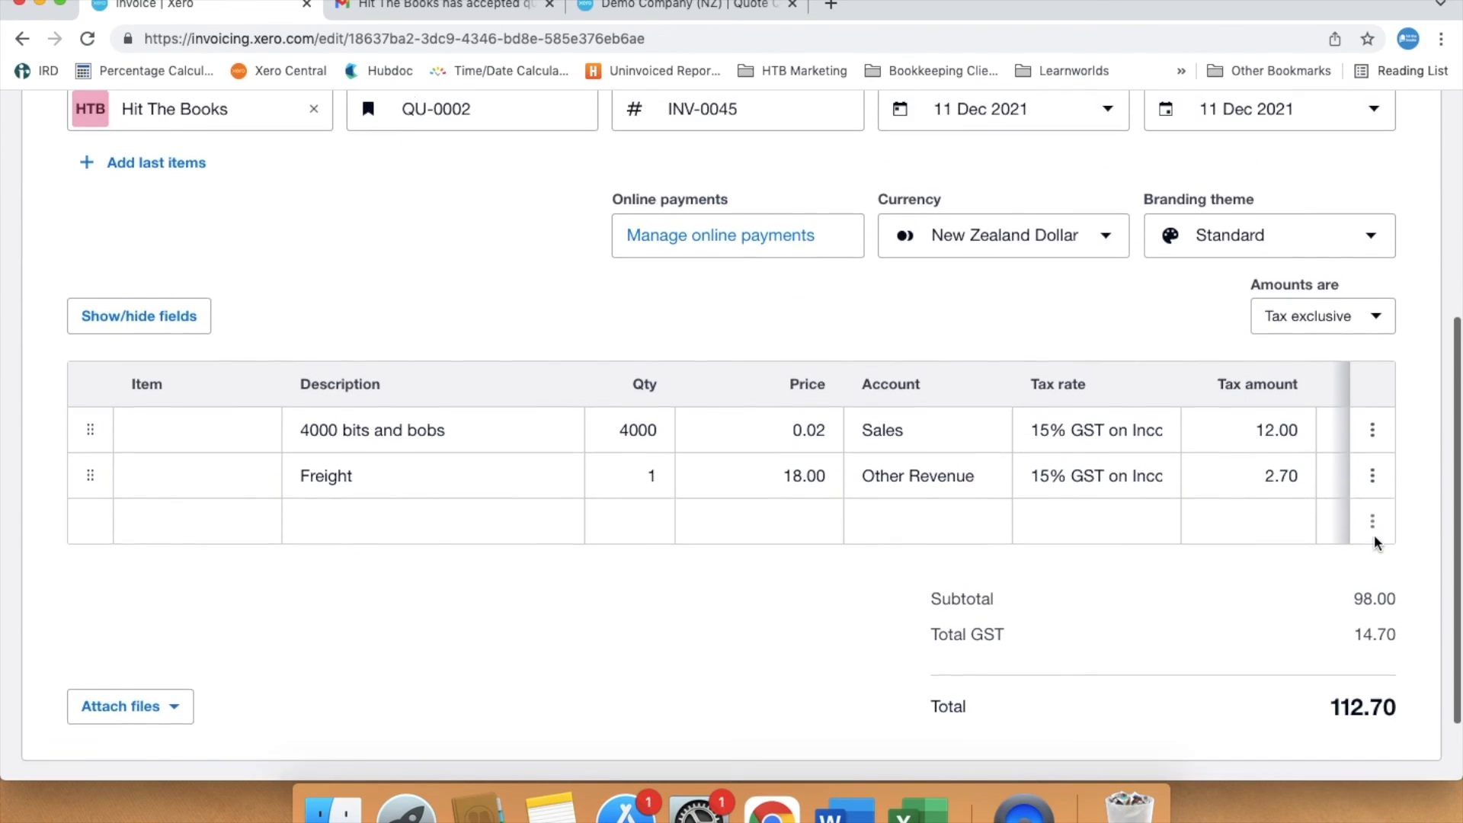
{"action": "scroll", "coordinate": [1375, 541], "scroll_direction": "up", "scroll_amount": 1}
{"action": "left_click", "coordinate": [1374, 169]}
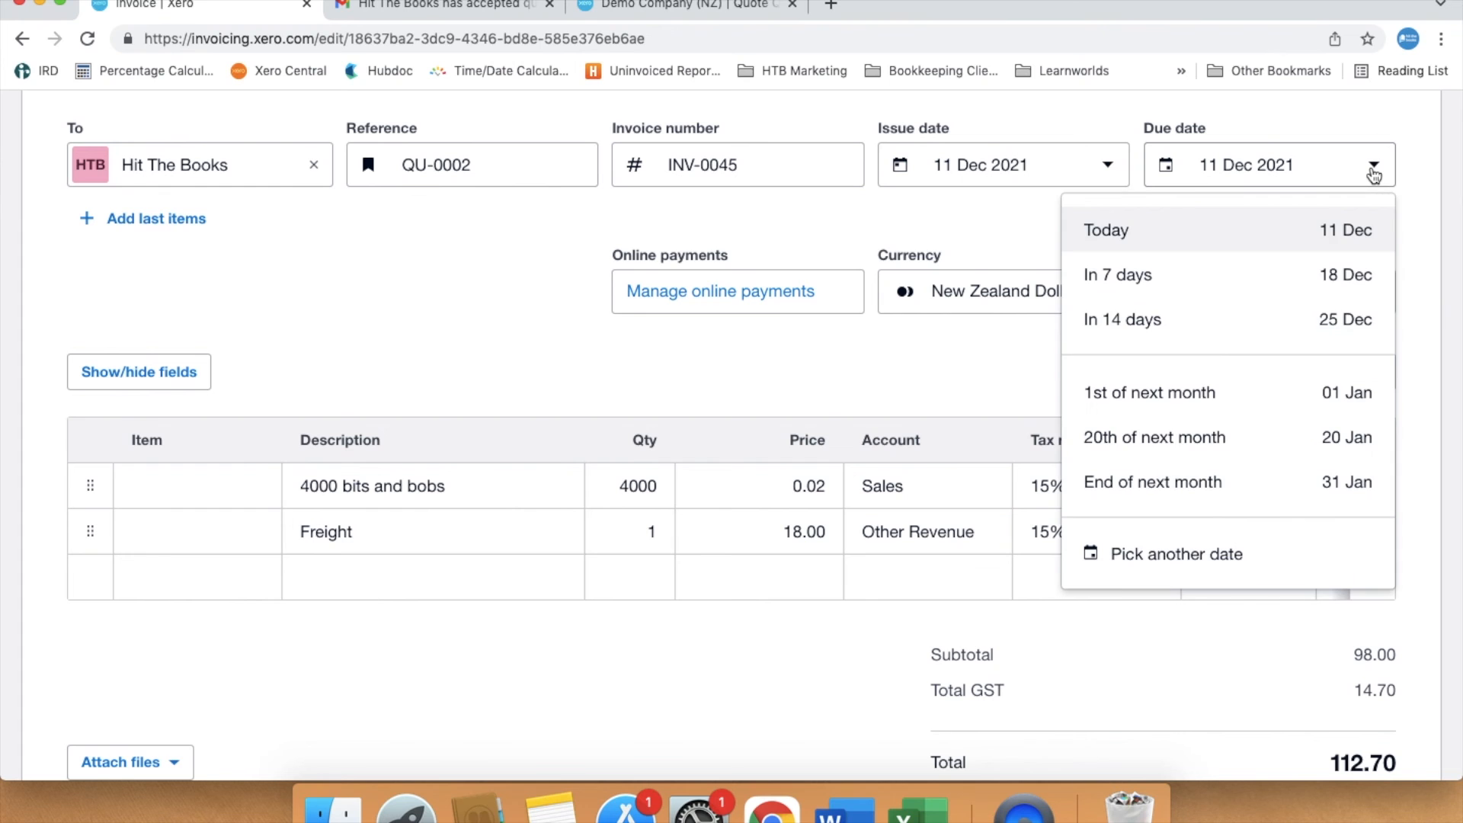
{"action": "left_click", "coordinate": [1323, 436]}
- Approve the invoice, marking it as done without sending
{"action": "scroll", "coordinate": [1439, 539], "scroll_direction": "up", "scroll_amount": 1}
{"action": "scroll", "coordinate": [1439, 539], "scroll_direction": "up", "scroll_amount": 4}
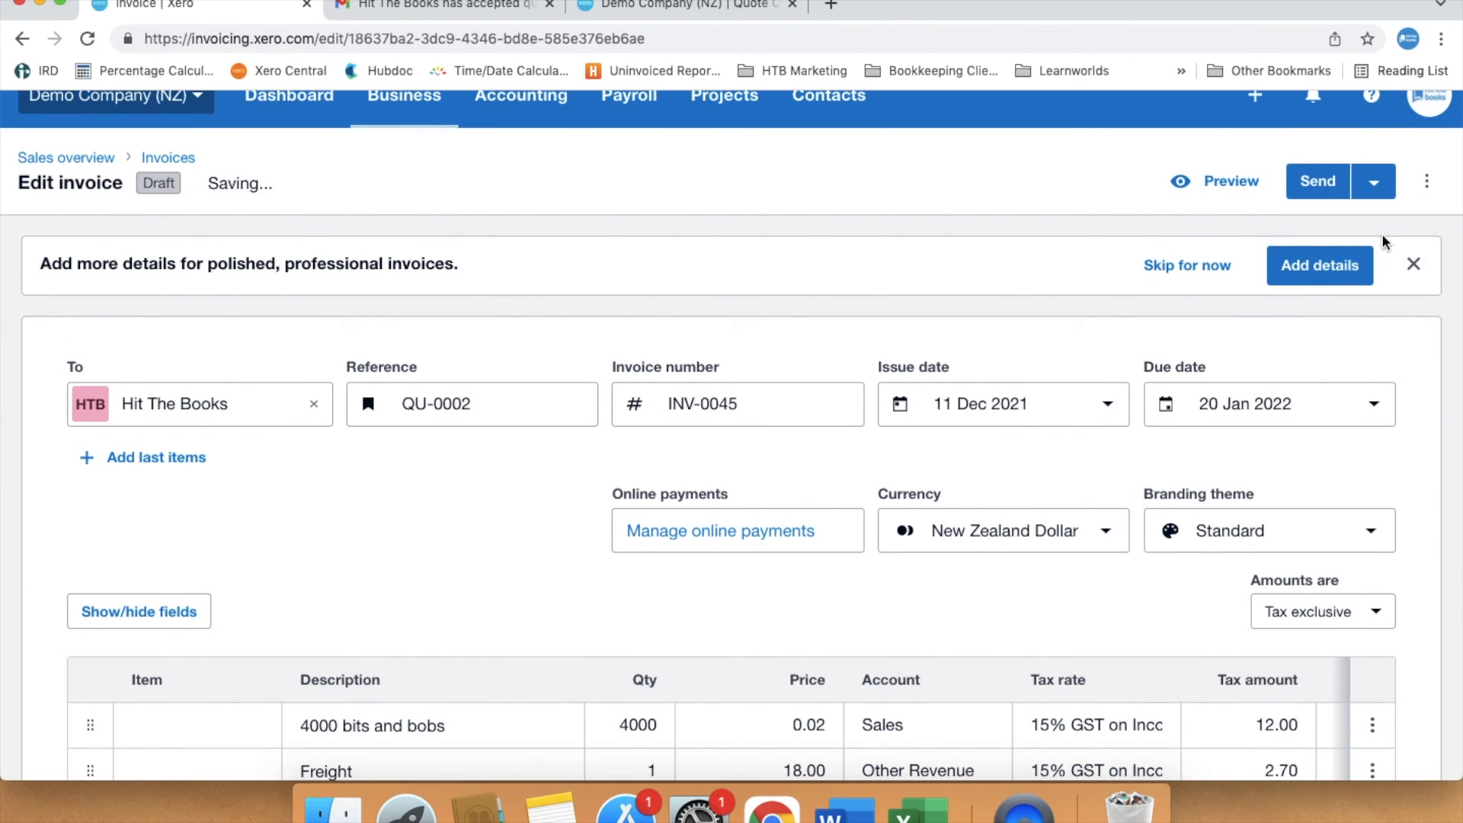
{"action": "left_click", "coordinate": [1373, 191]}
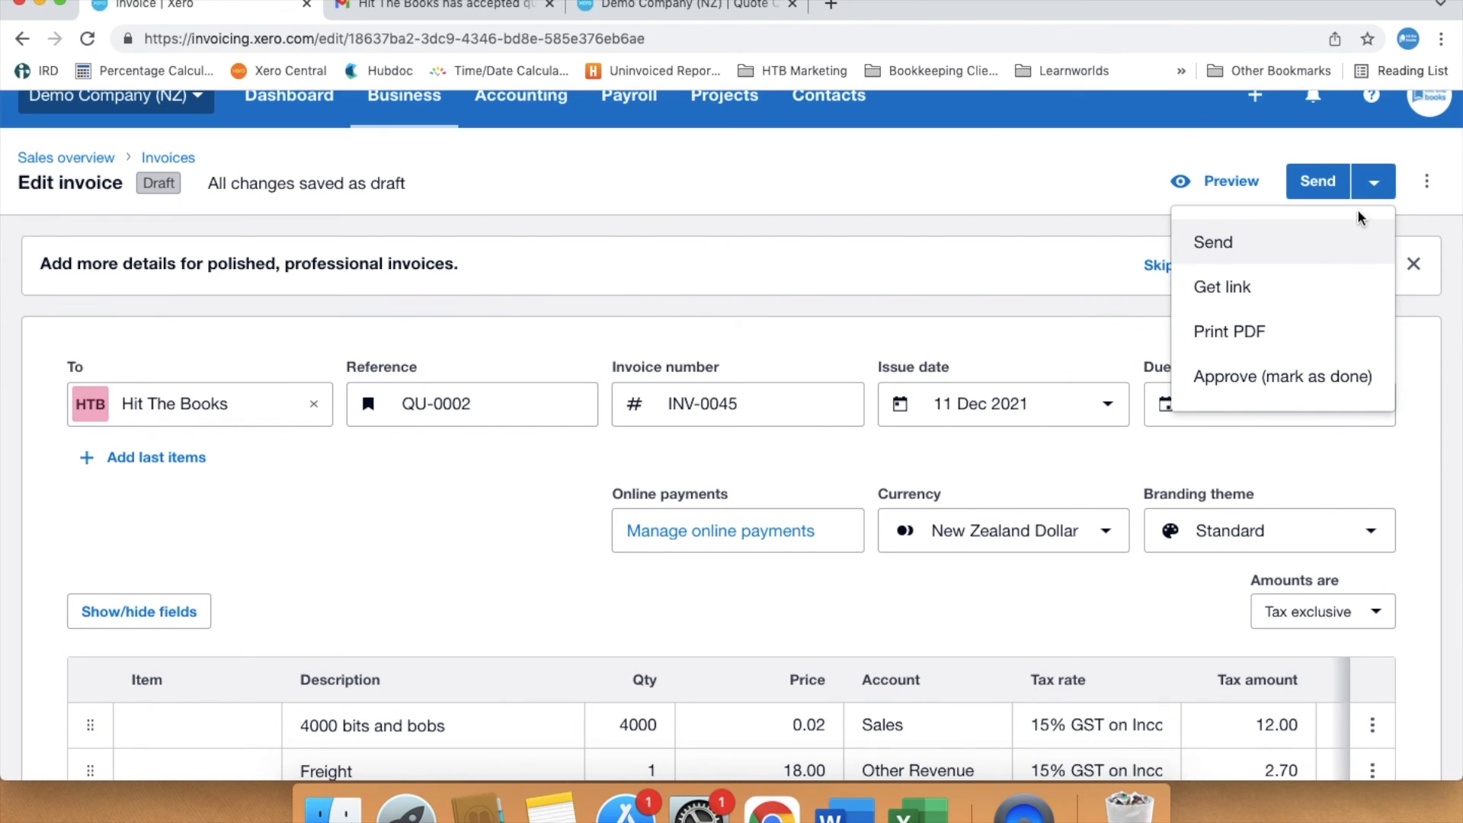
{"action": "left_click", "coordinate": [1324, 384]}
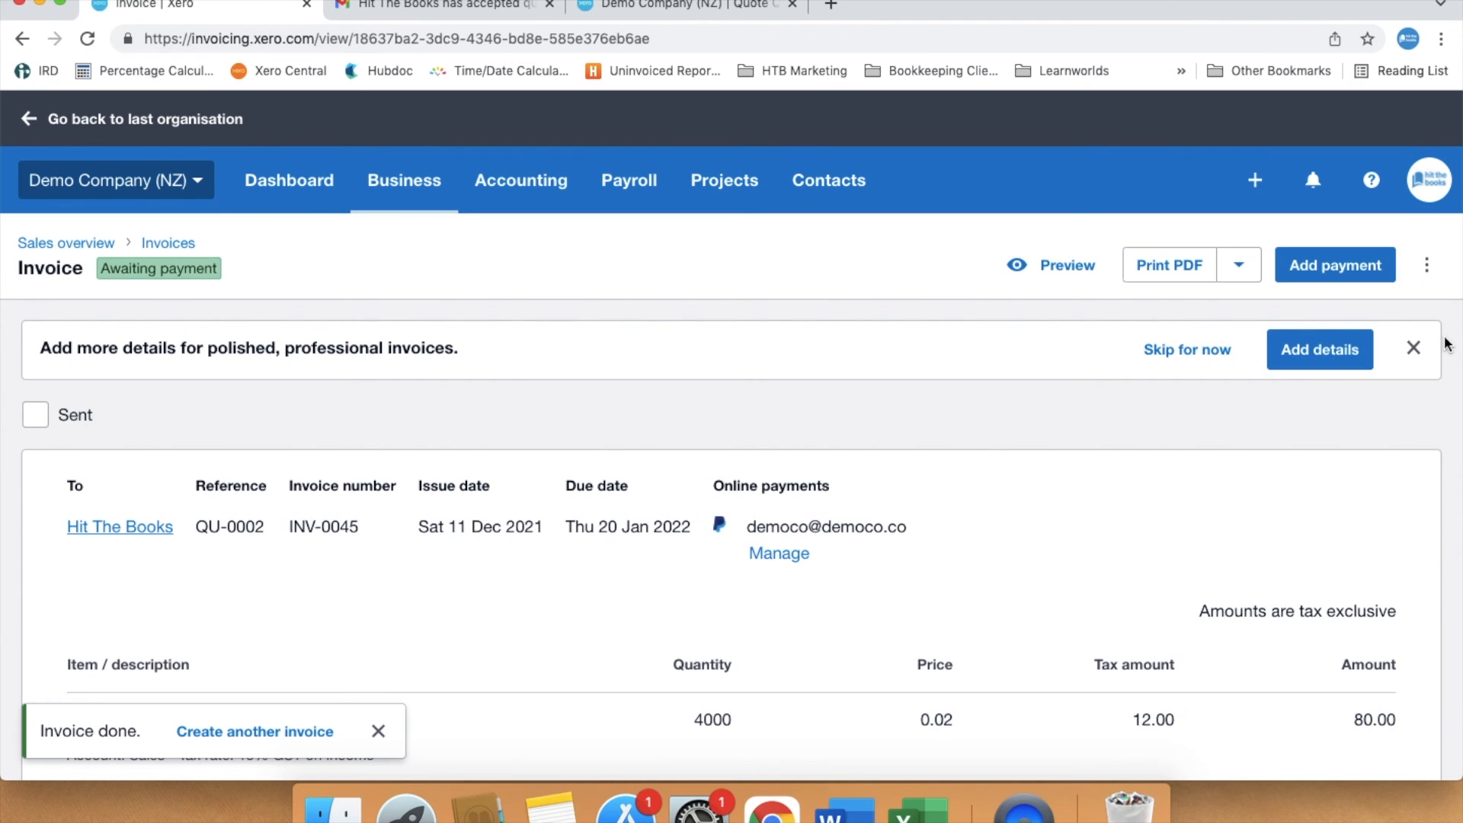
- Print the invoice to PDF and save it to Downloads as Invoice INV-0045
{"action": "left_click", "coordinate": [1160, 275]}
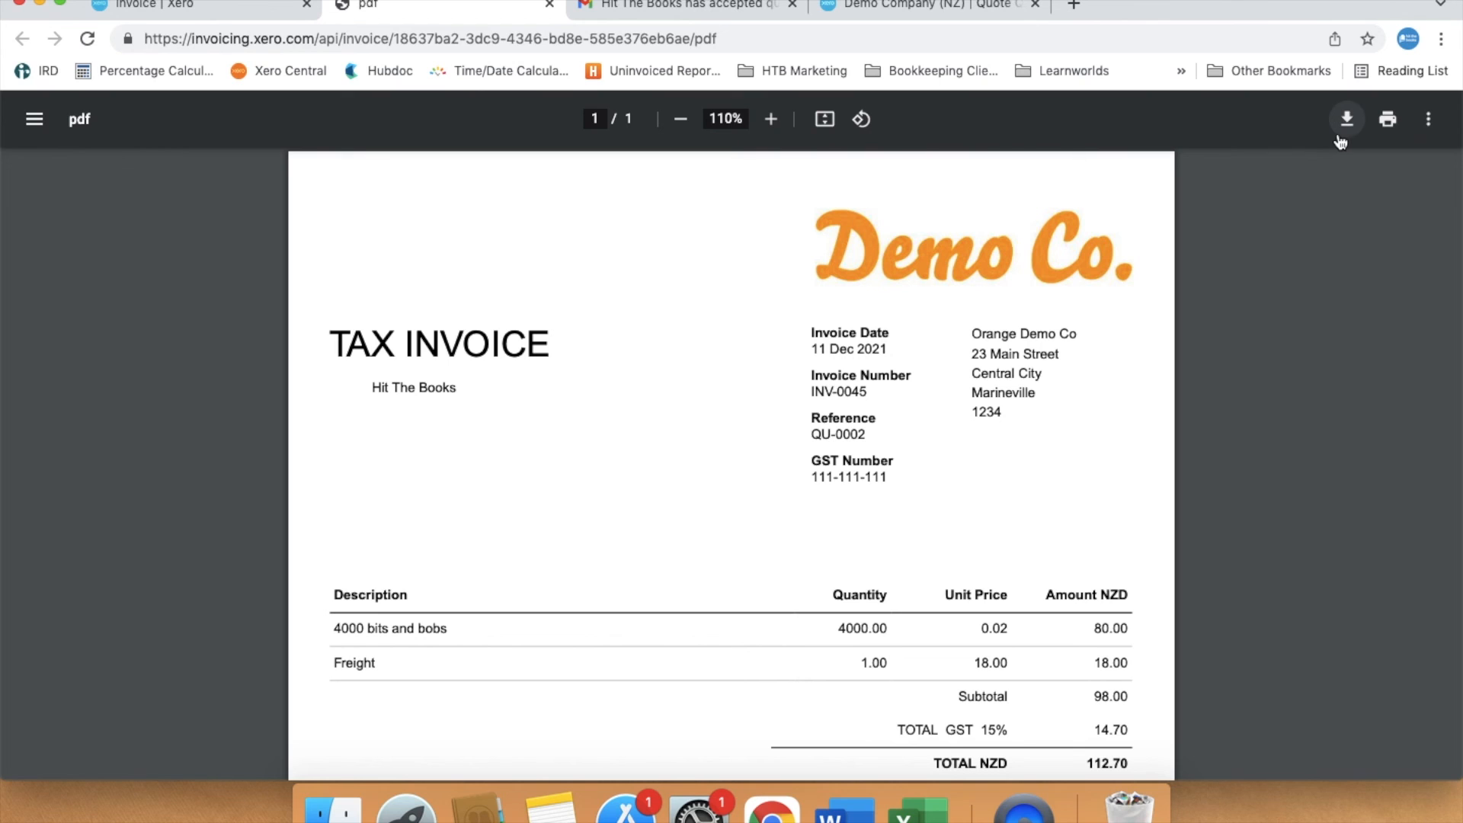
{"action": "left_click", "coordinate": [1343, 141]}
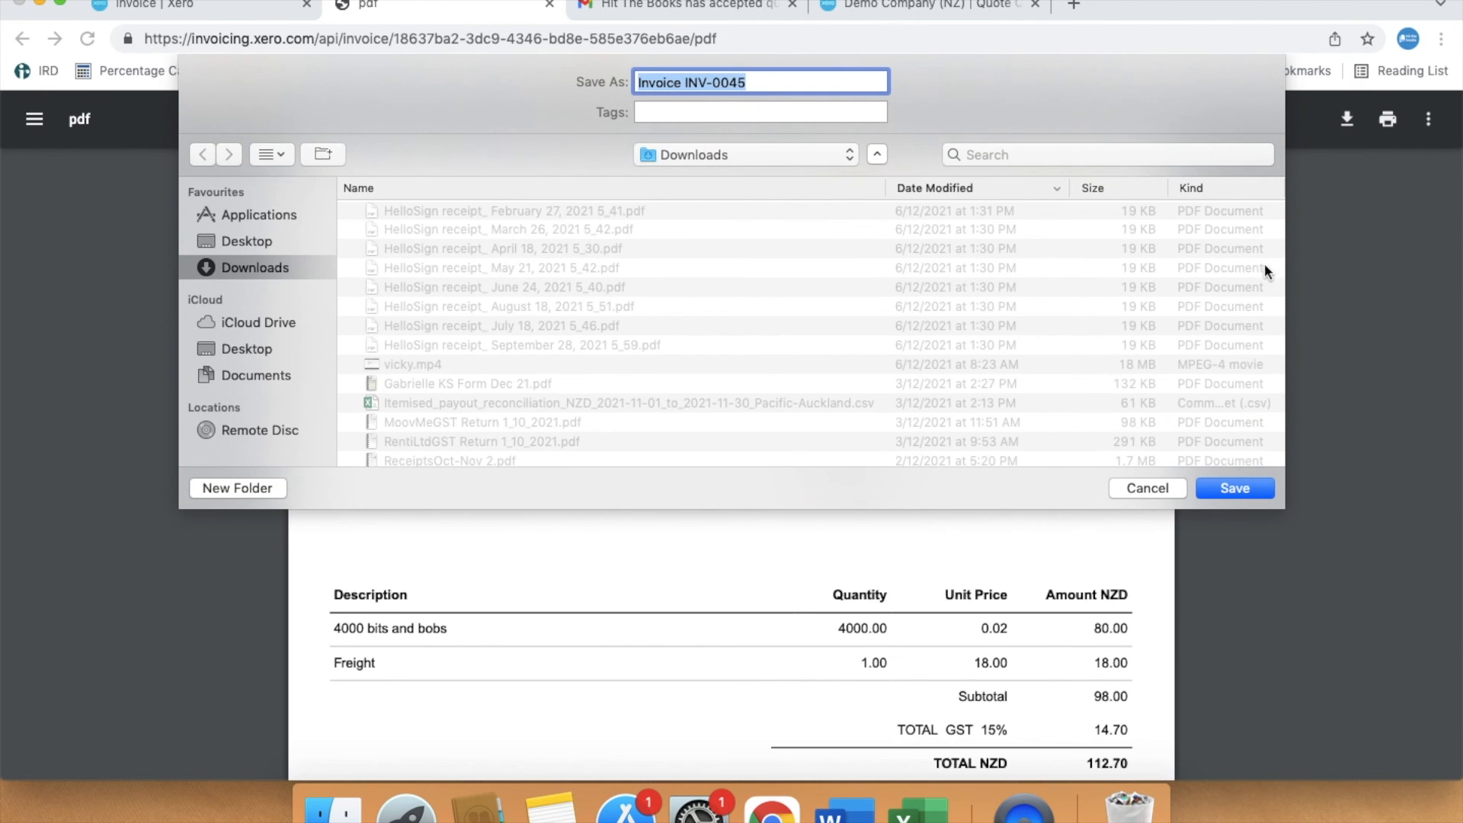
{"action": "left_click", "coordinate": [1233, 488]}
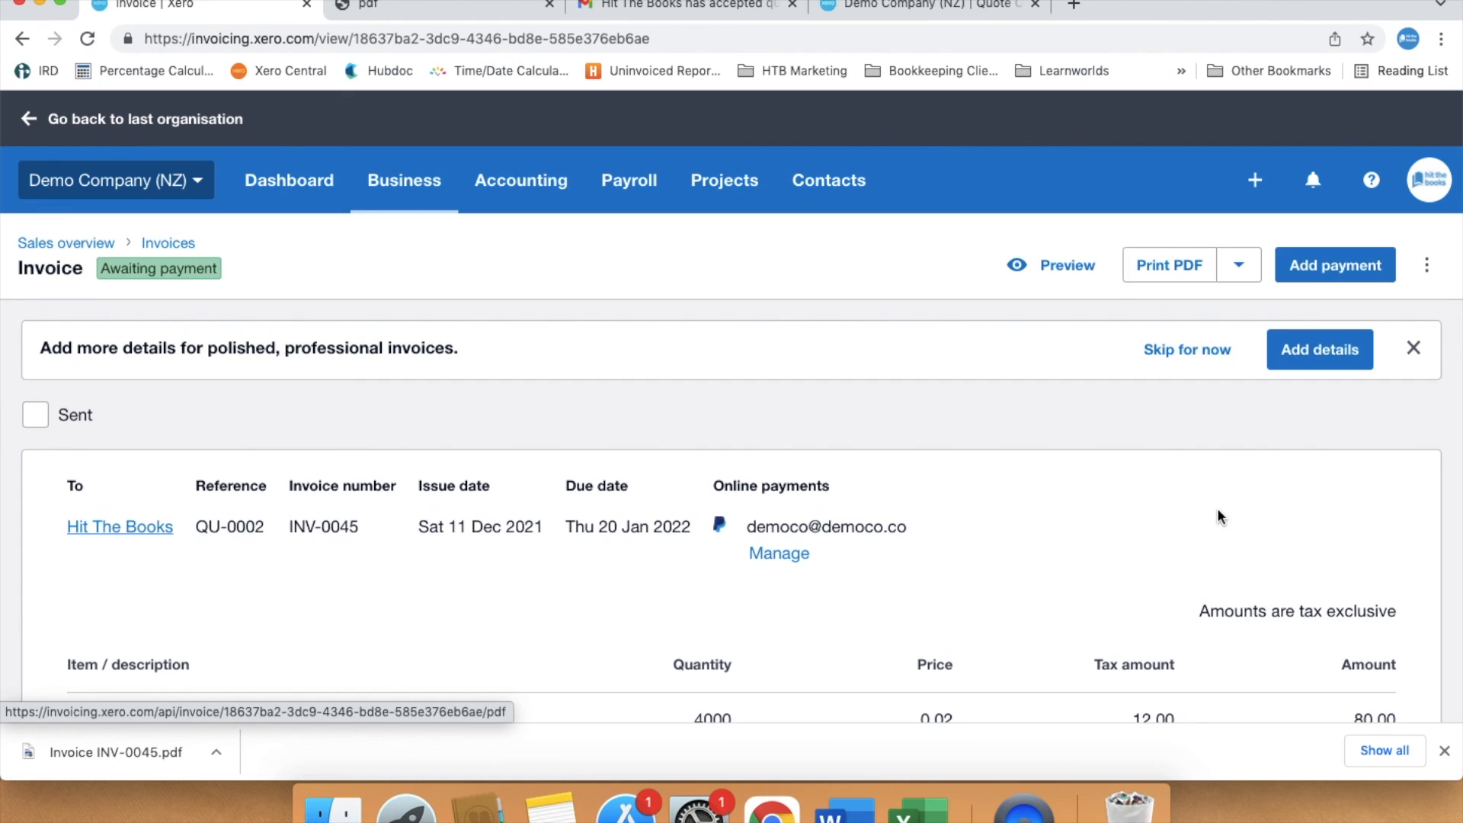
- Review the quotes from the sales overview, filtering to invoiced quotes
{"action": "left_click", "coordinate": [36, 242]}
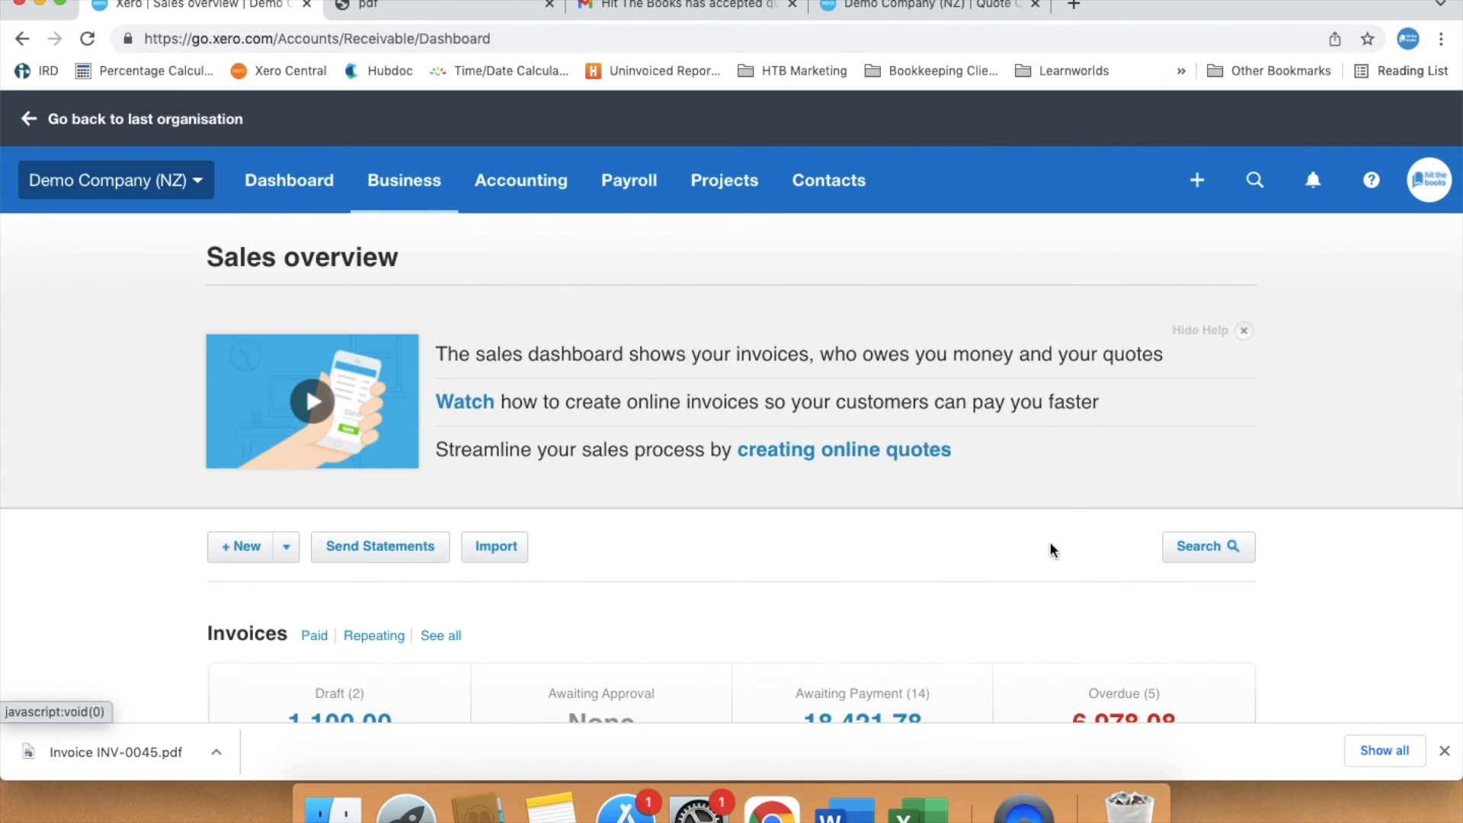
{"action": "scroll", "coordinate": [1344, 591], "scroll_direction": "down", "scroll_amount": 10}
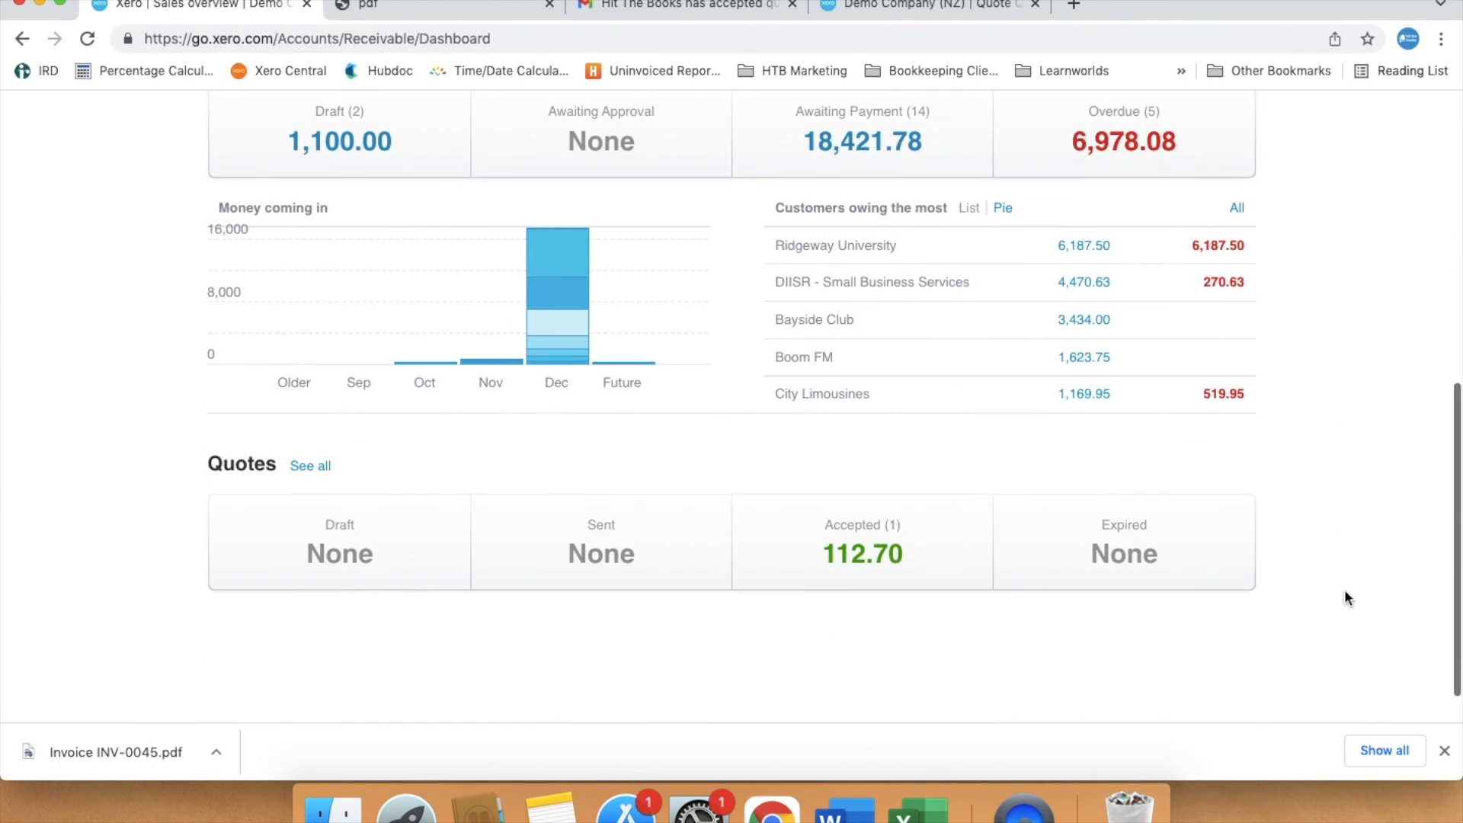
{"action": "left_click", "coordinate": [315, 474]}
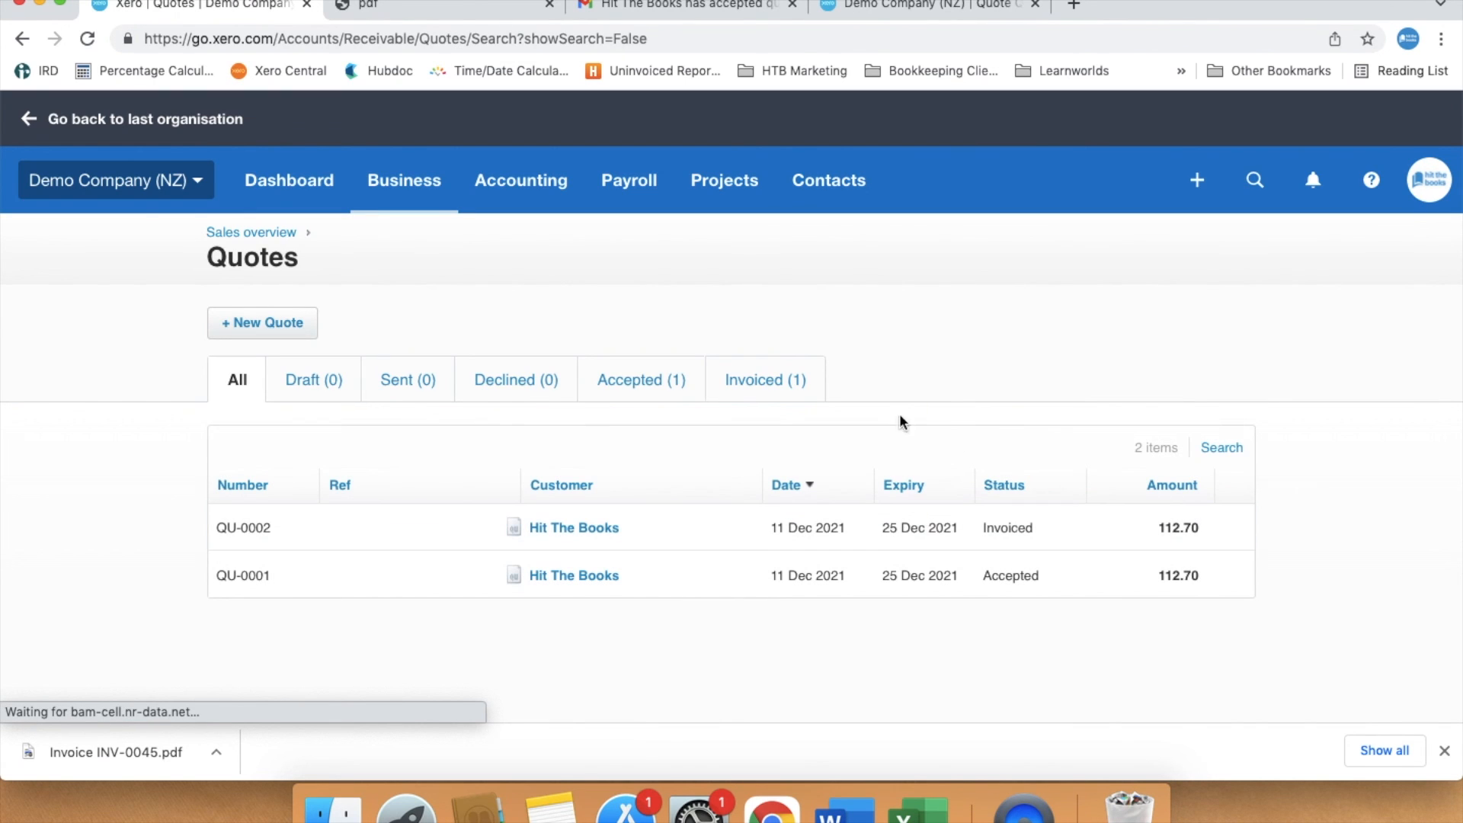
{"action": "left_click", "coordinate": [773, 383]}
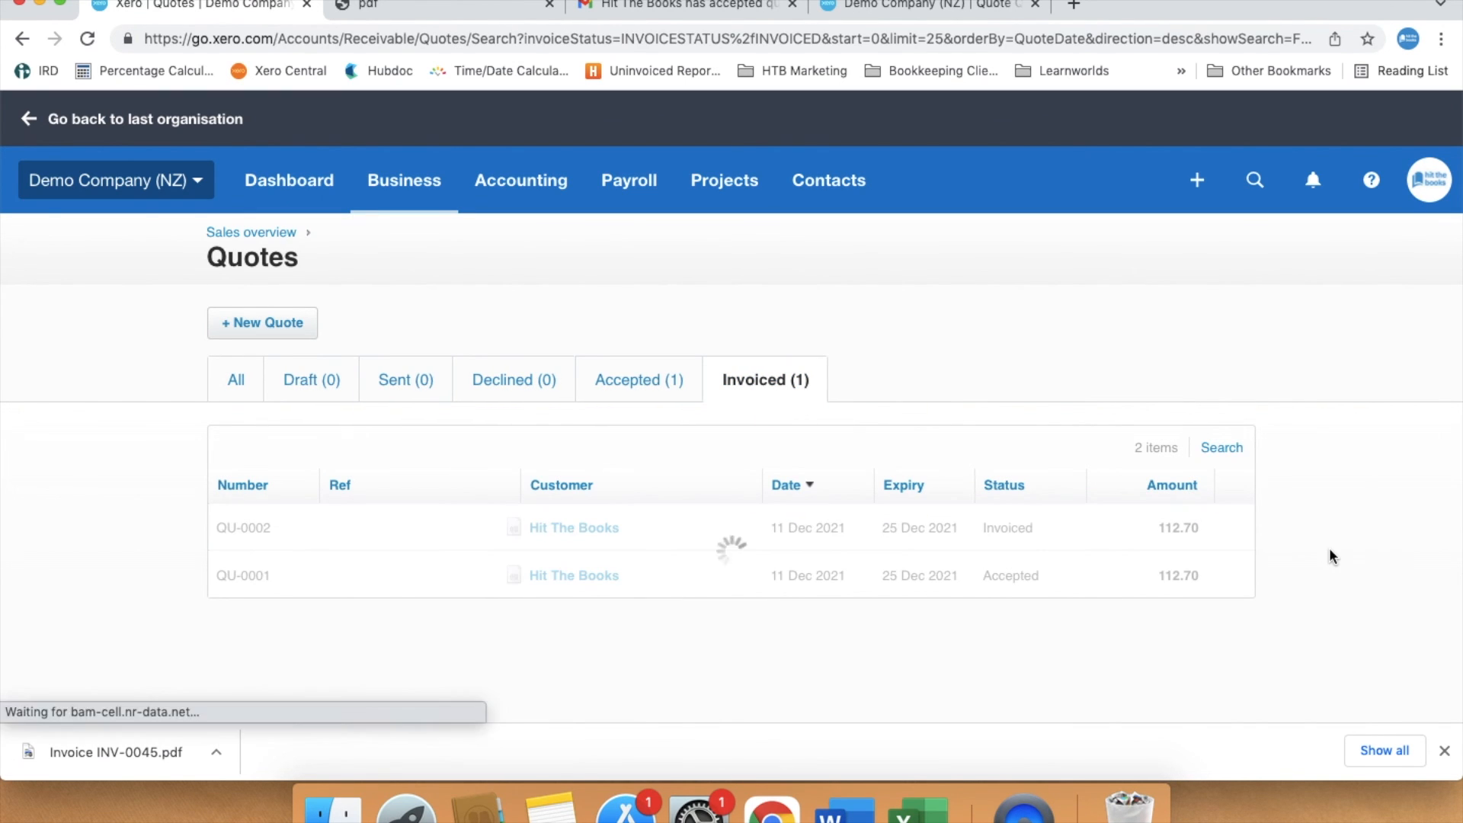